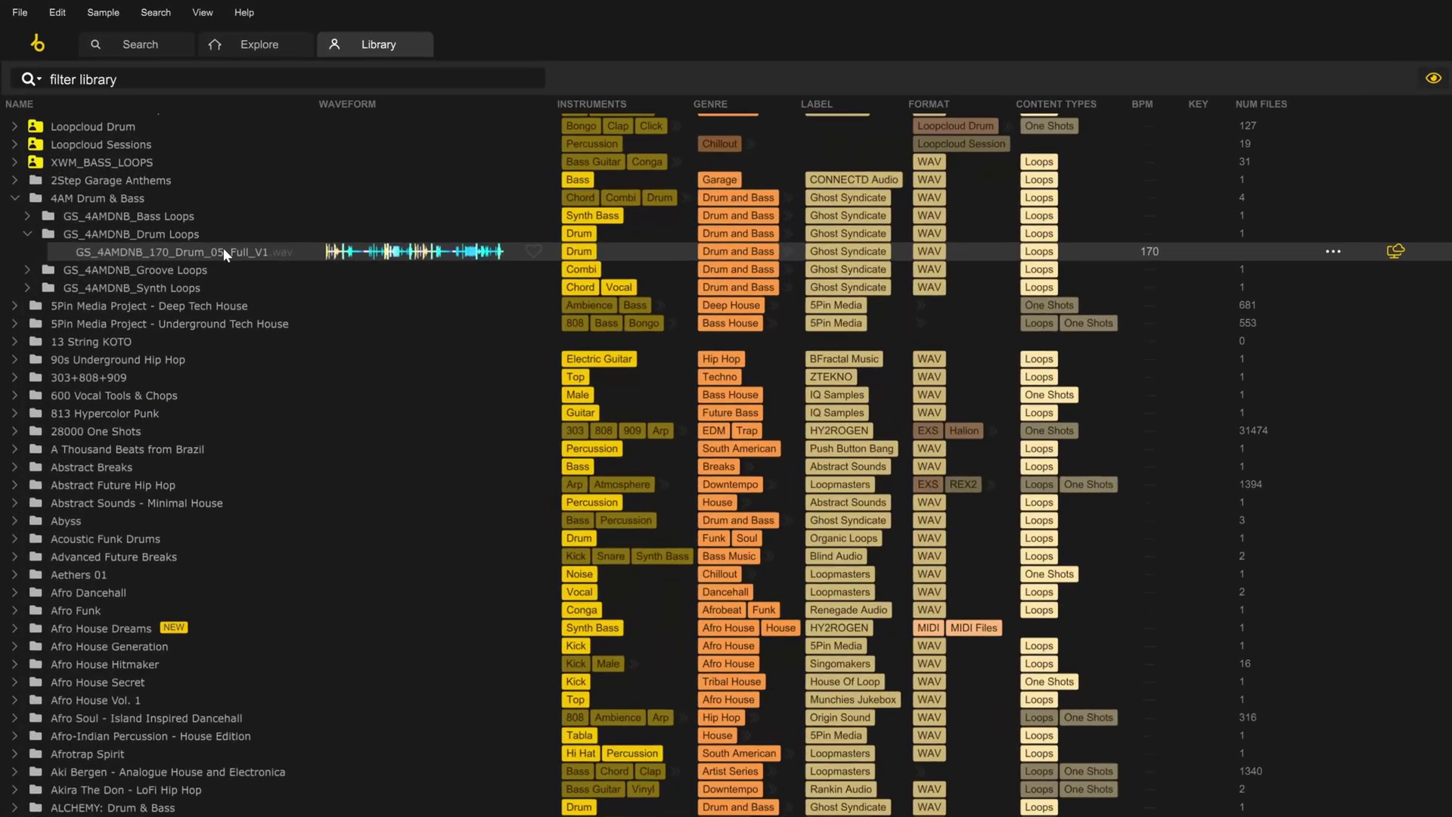
Select the GS_4AMDNB_170_Drum_05_Full_V1 loop and inspect its options menu.
right_click(237, 266)
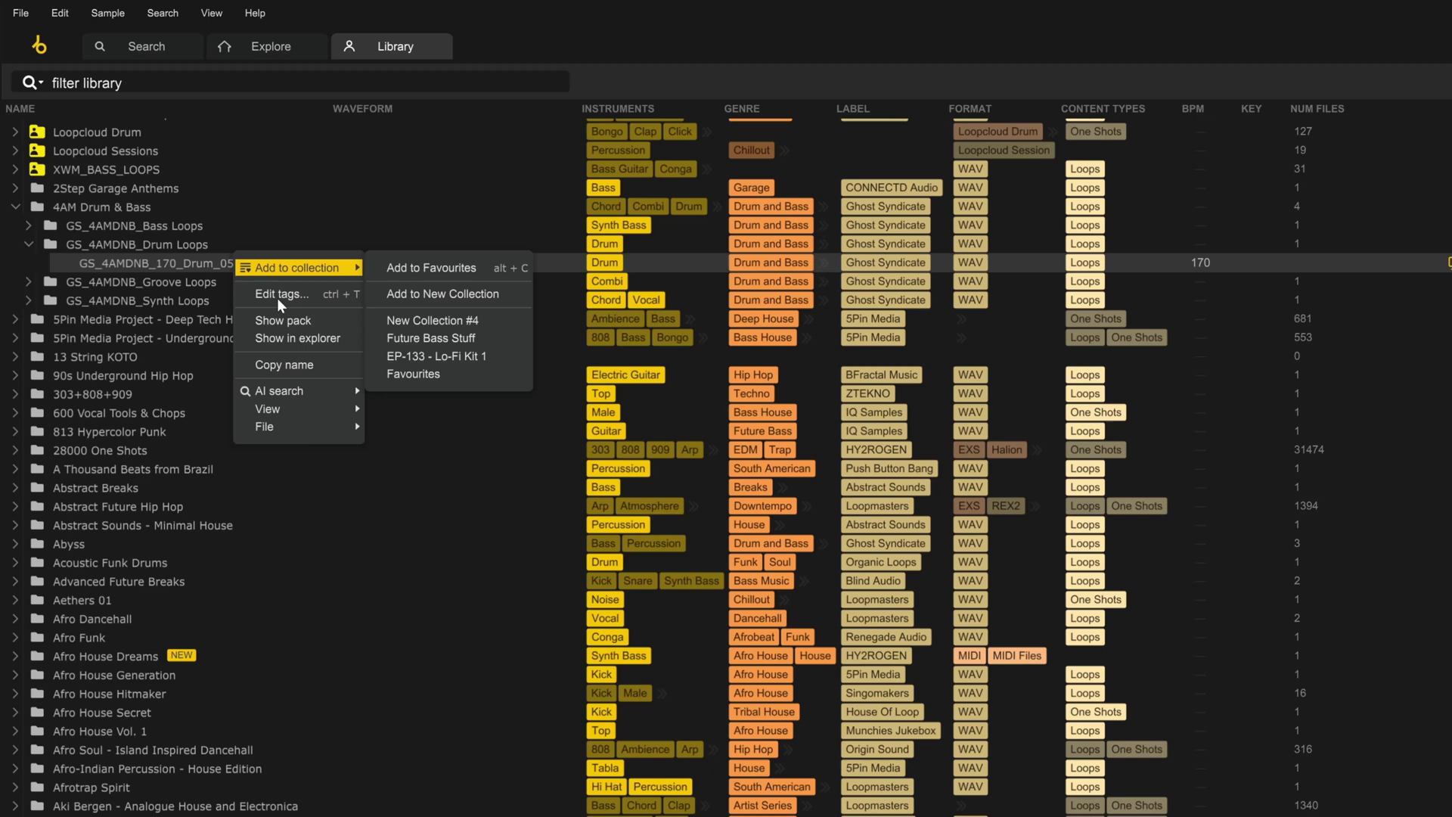
mouse_move(297, 390)
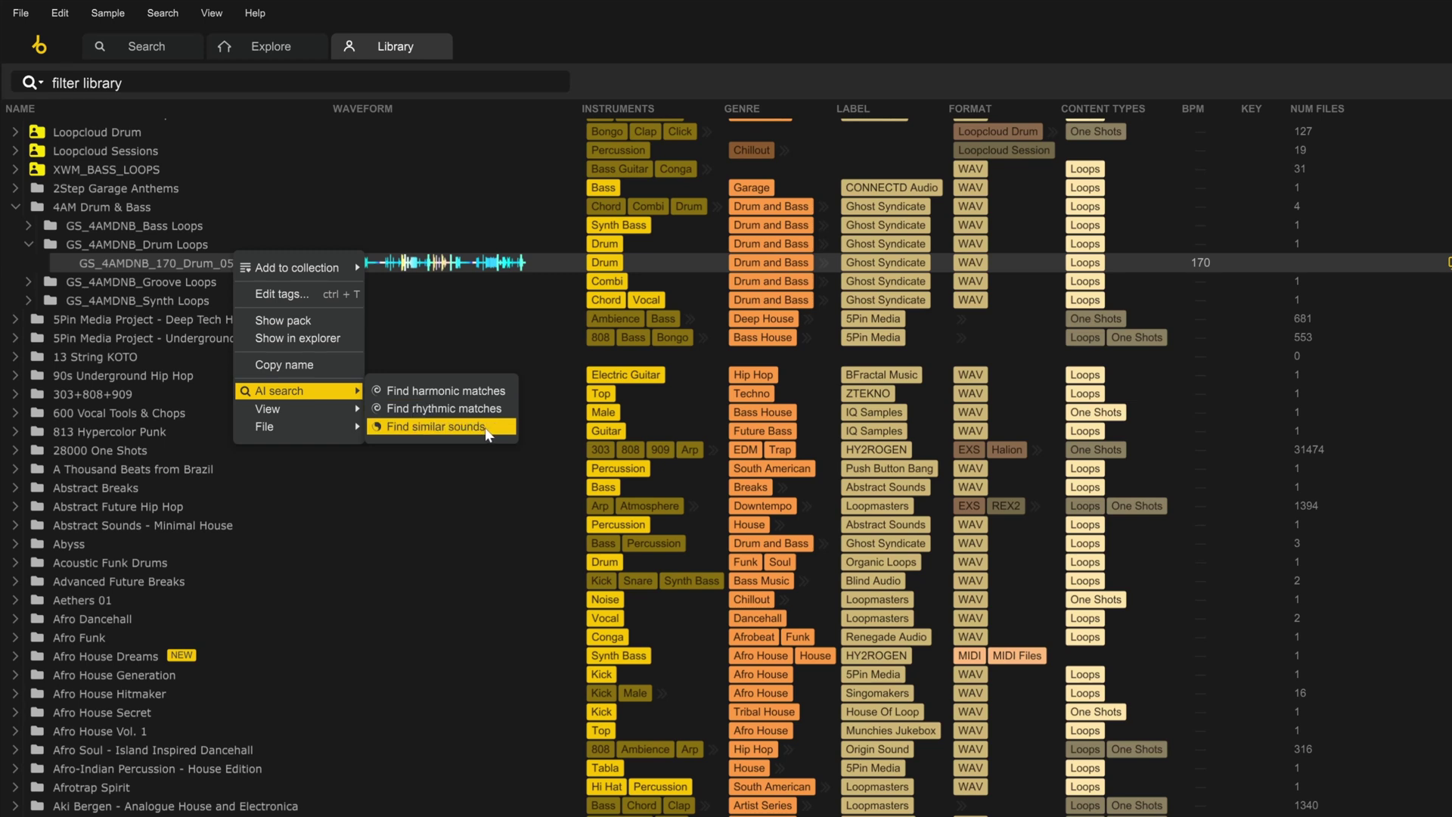
right_click(1393, 309)
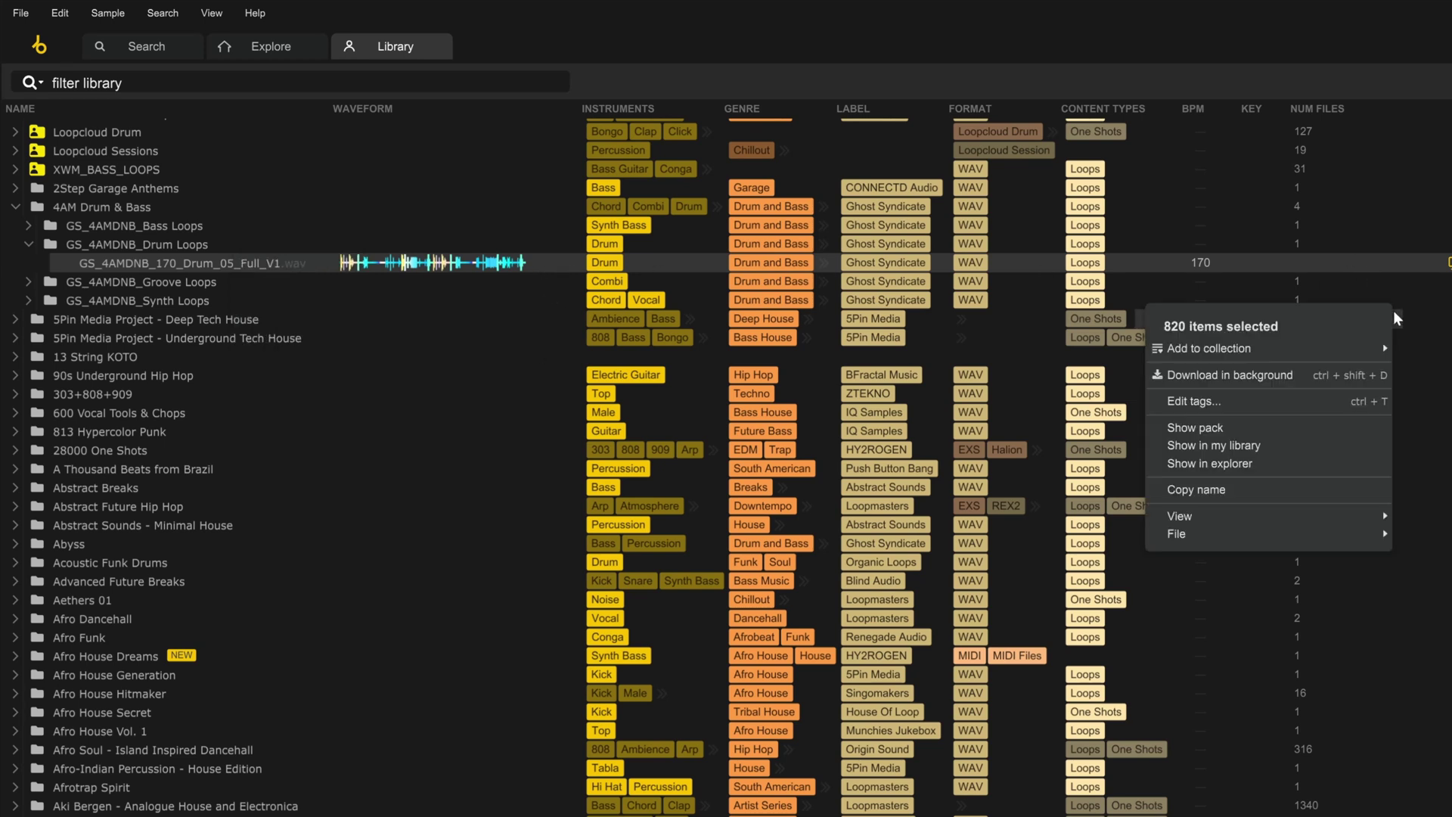
click(210, 260)
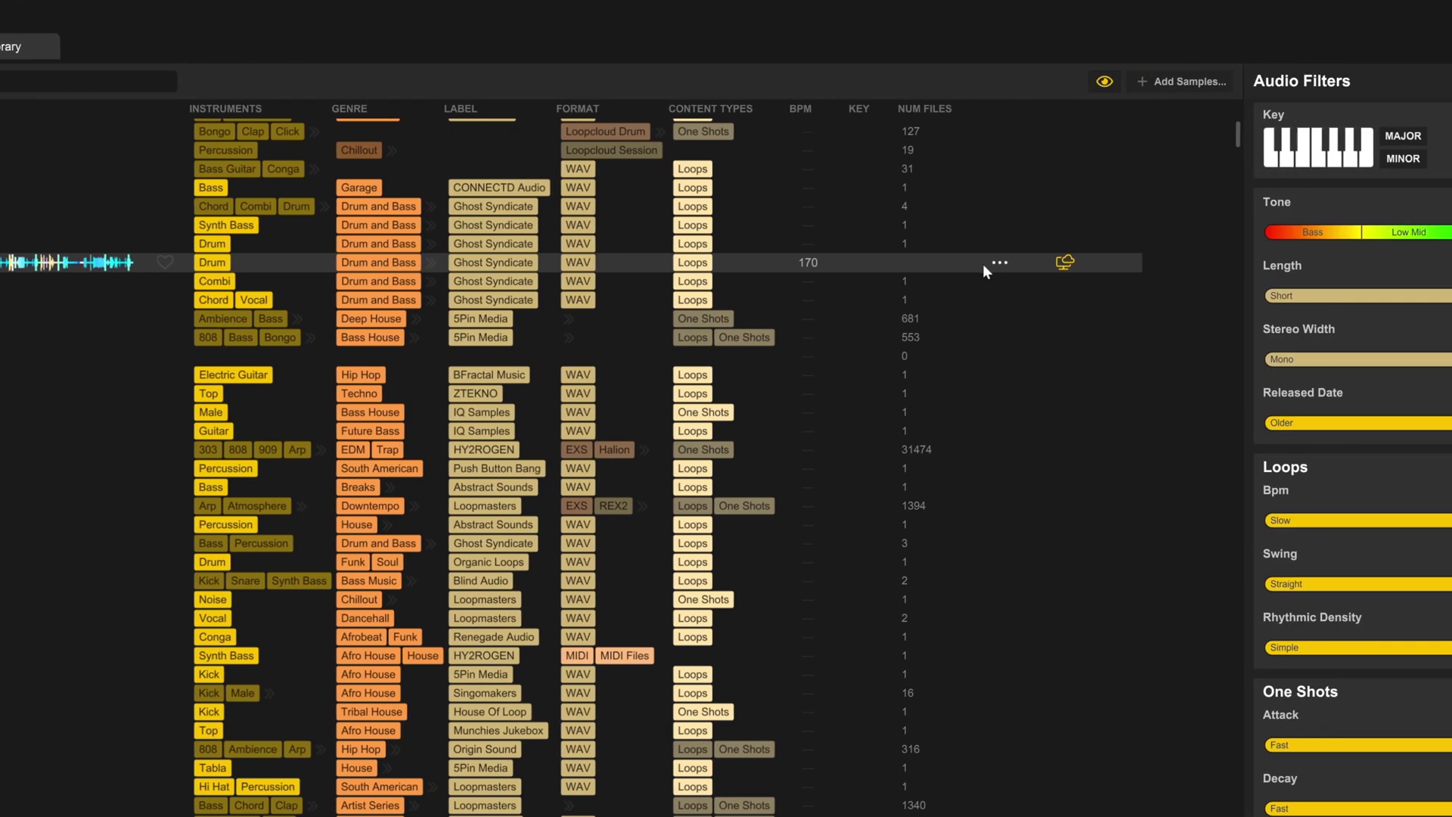
click(999, 262)
mouse_move(915, 414)
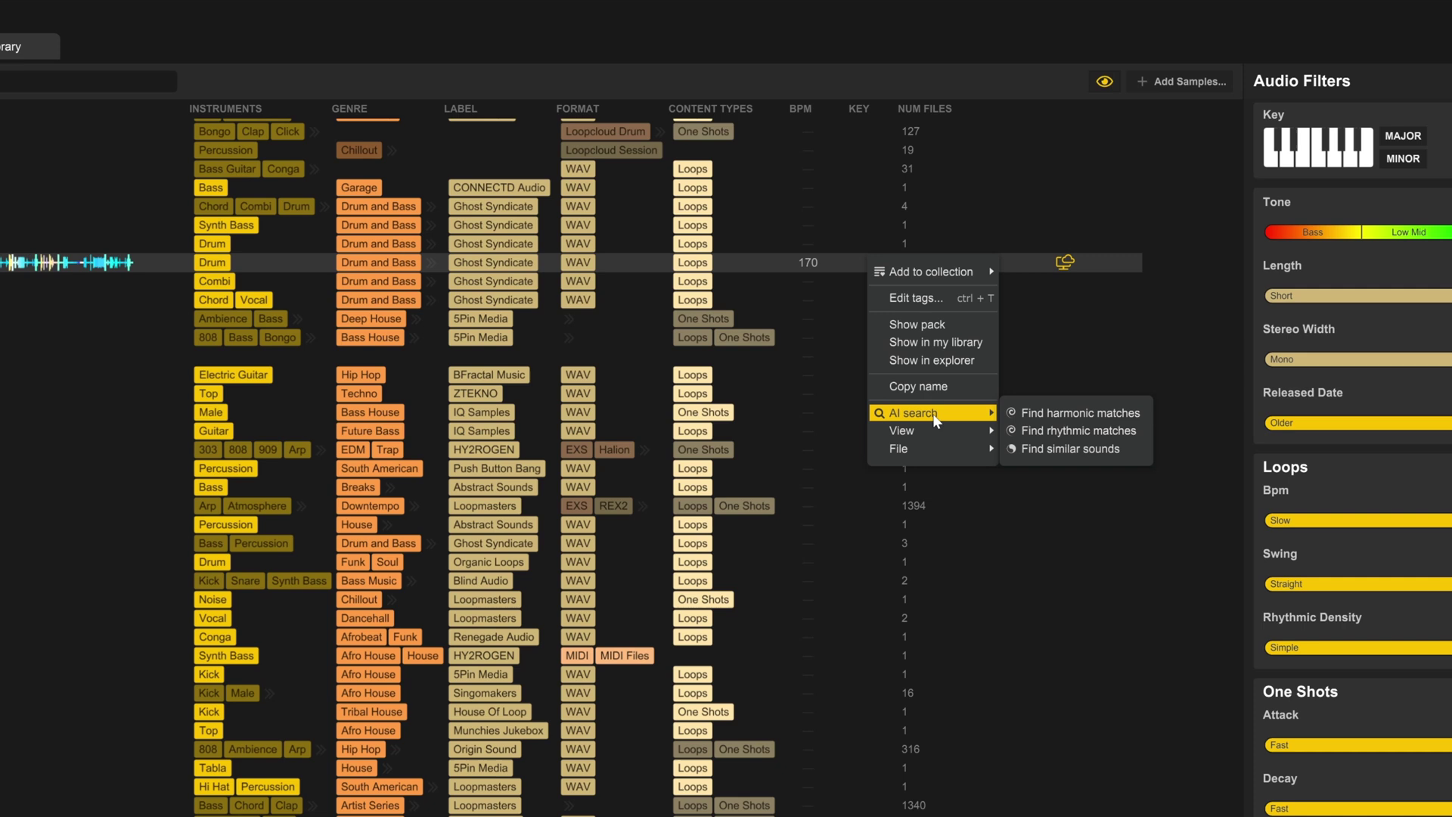
key(Escape)
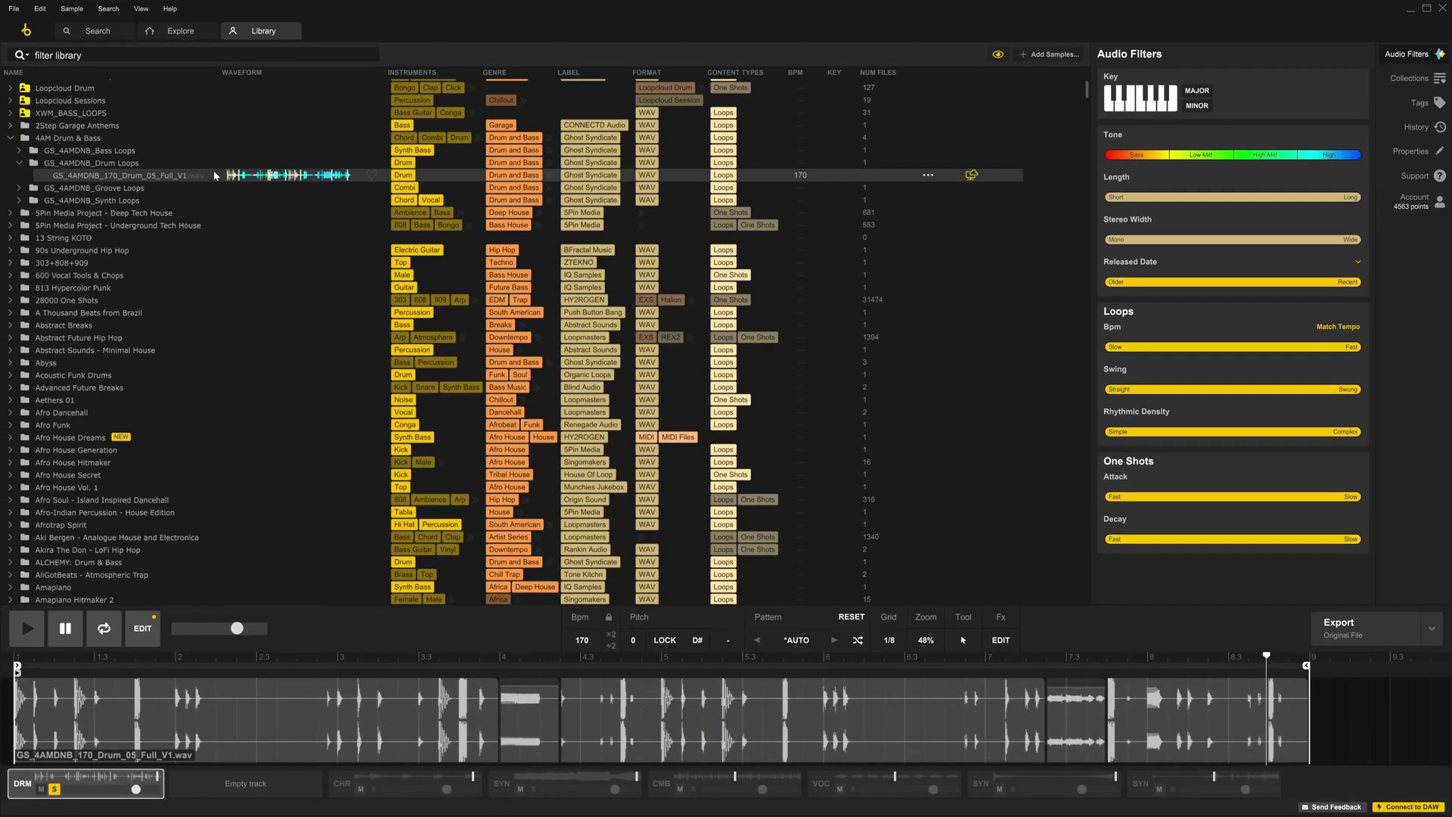
Play the Drum_05 loop briefly, then run AI search Find similar sounds on it.
key(space)
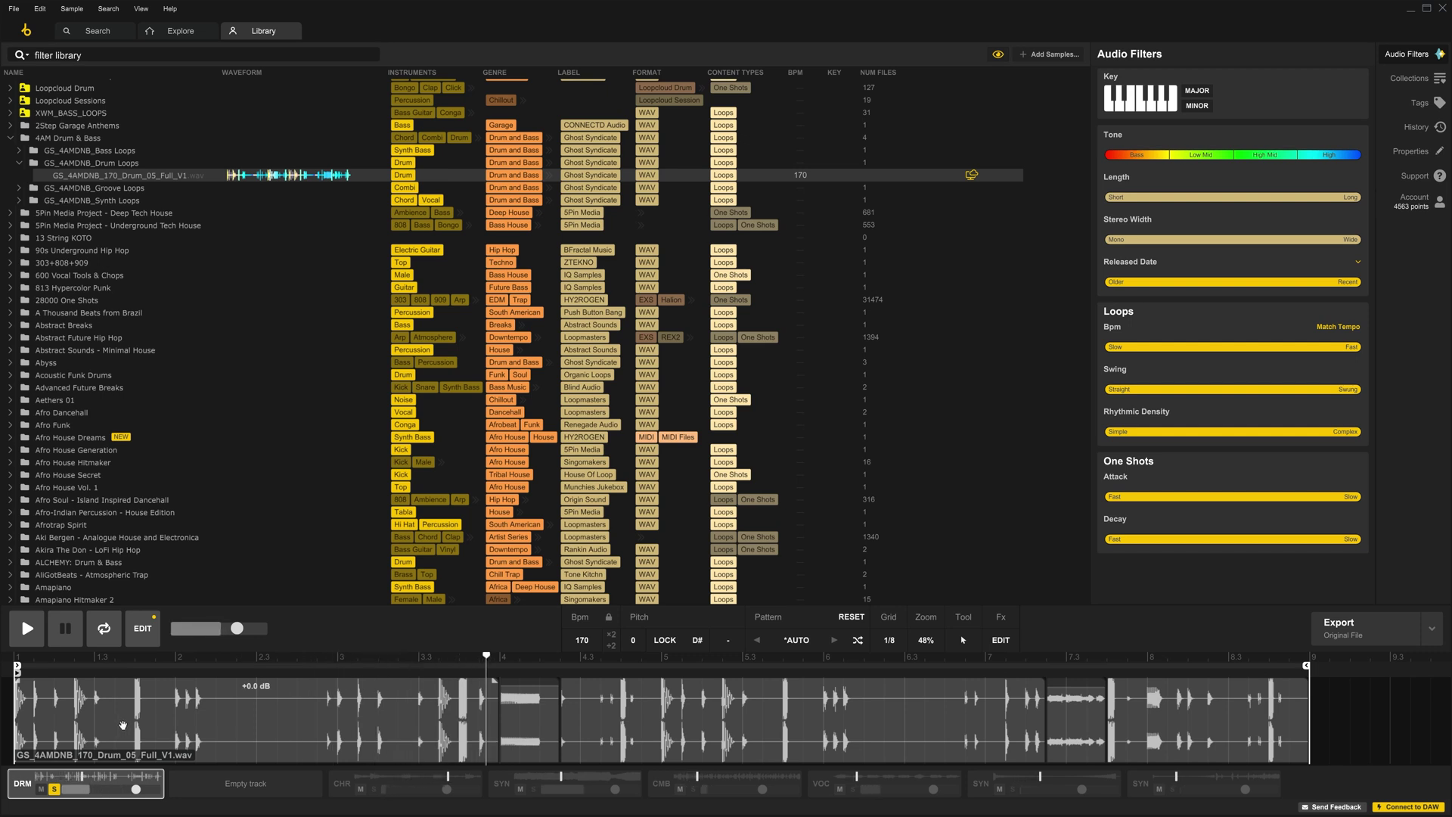
key(space)
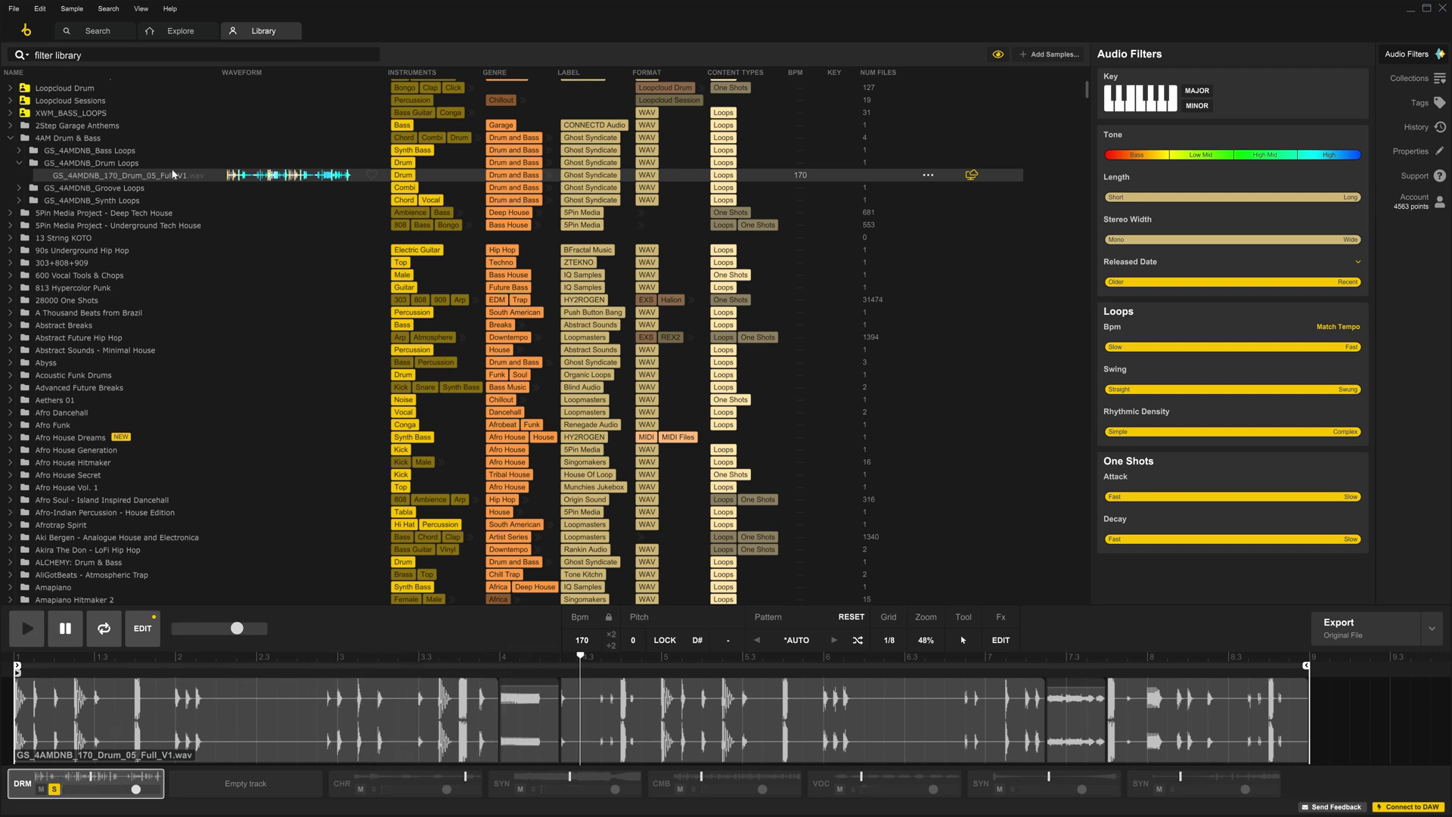
right_click(174, 173)
mouse_move(210, 256)
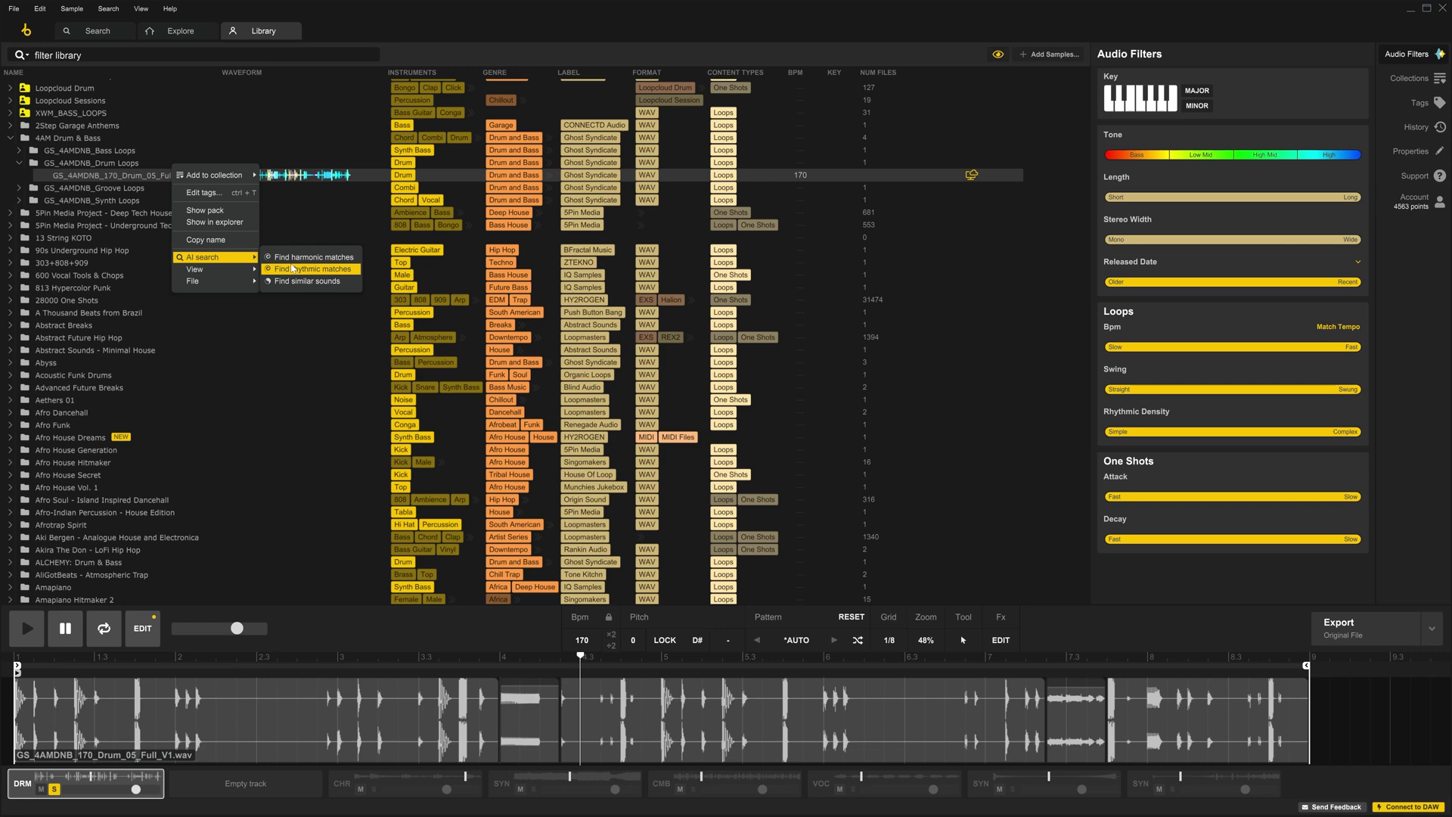
click(293, 269)
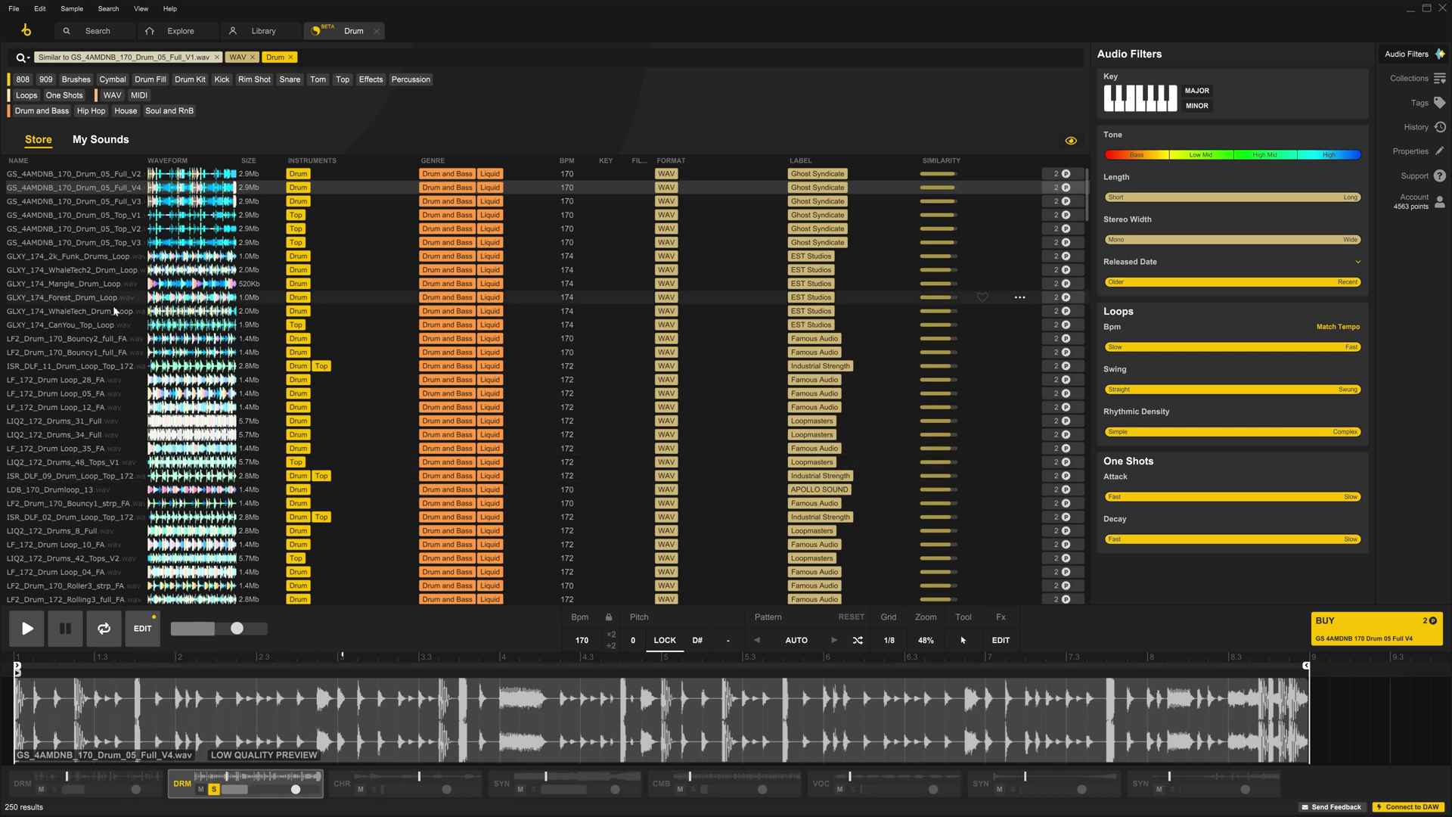
Audition the Drum_05 Top_V1 and LIQ_174_Drums_Tops_6 drum top loops from the matches.
click(103, 218)
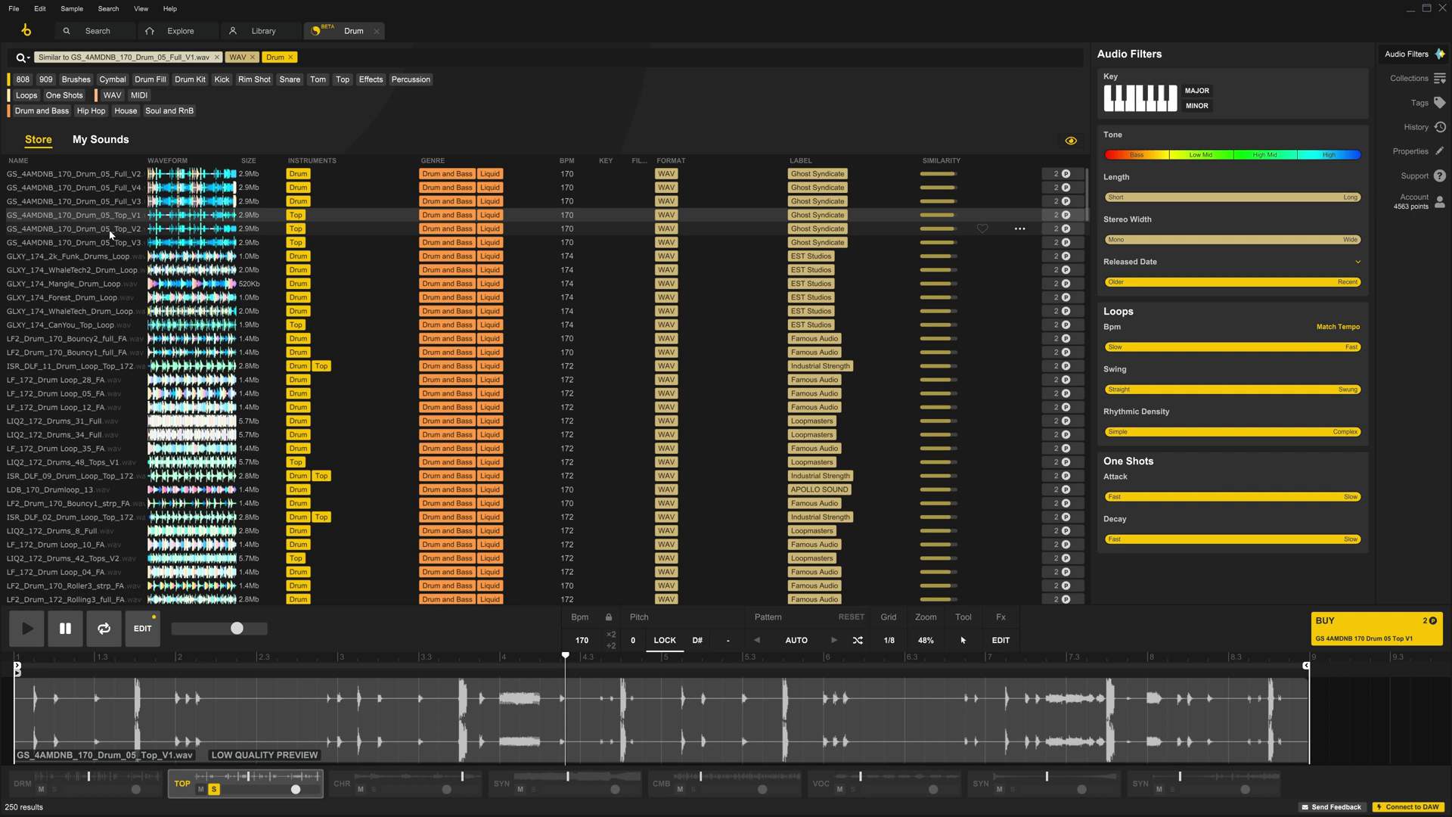
scroll(96, 242, down, 5)
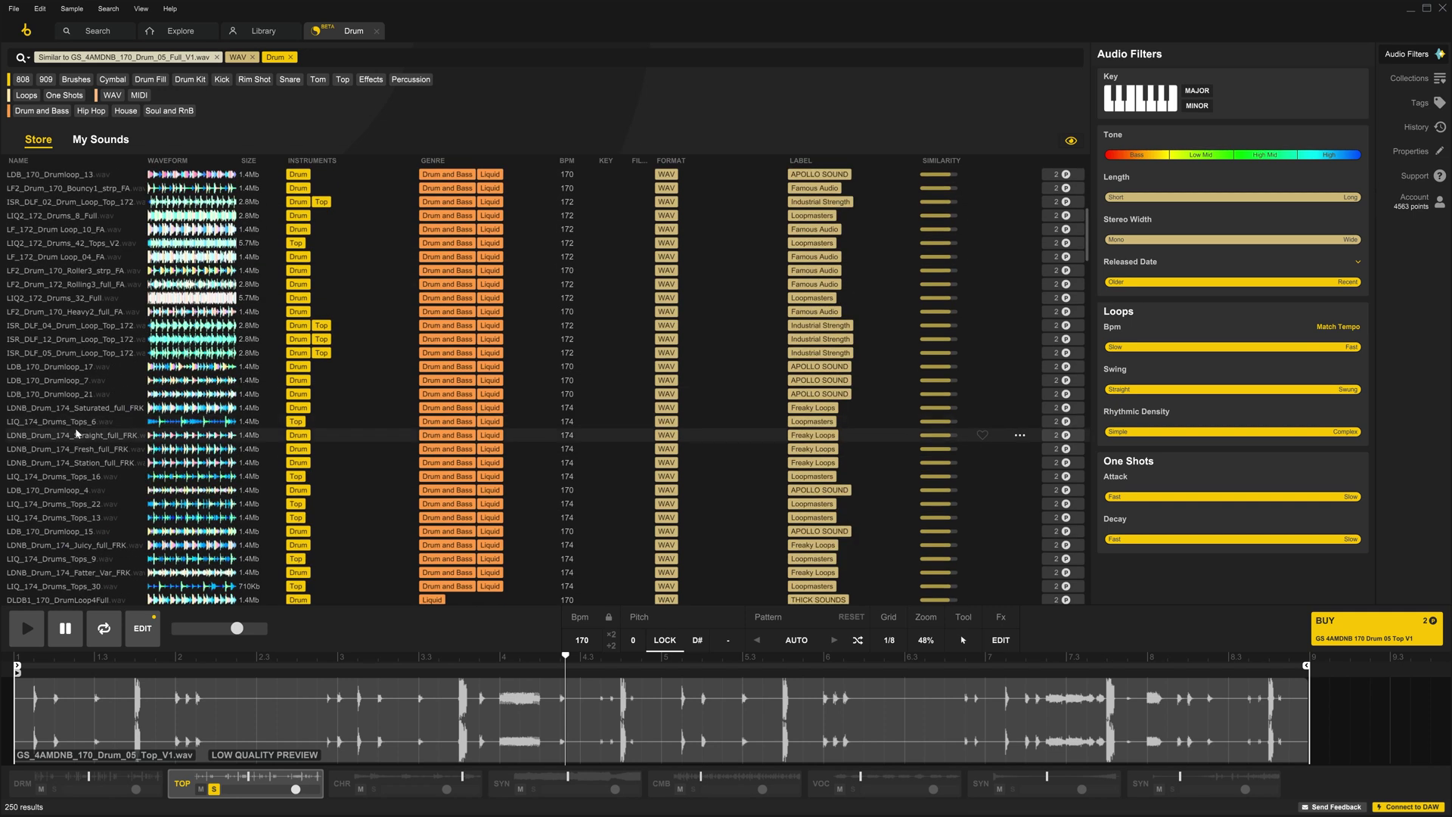
click(68, 421)
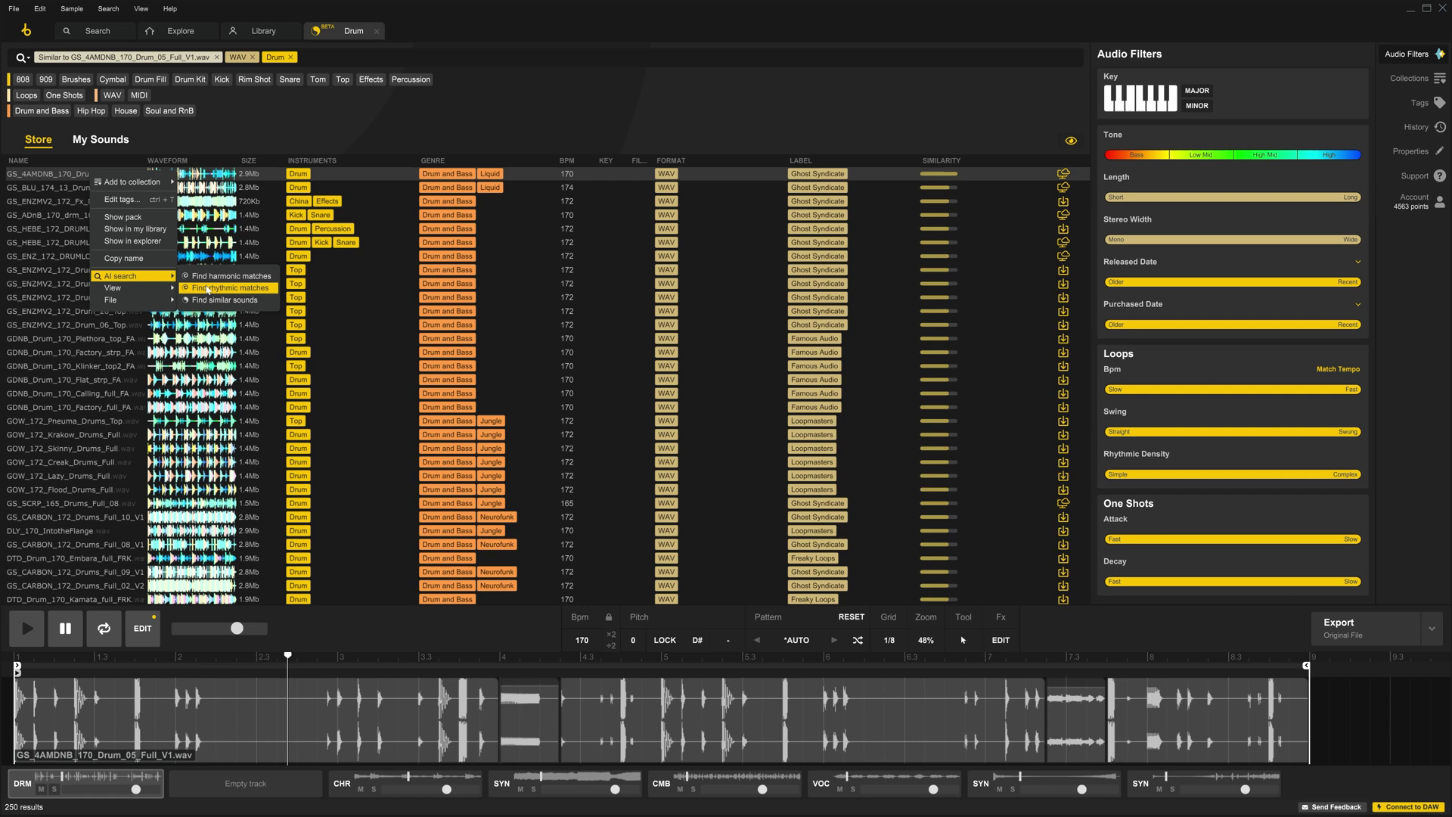
Run Find rhythmic matches on the drum loop and solo the percussion and drum tracks together.
click(208, 288)
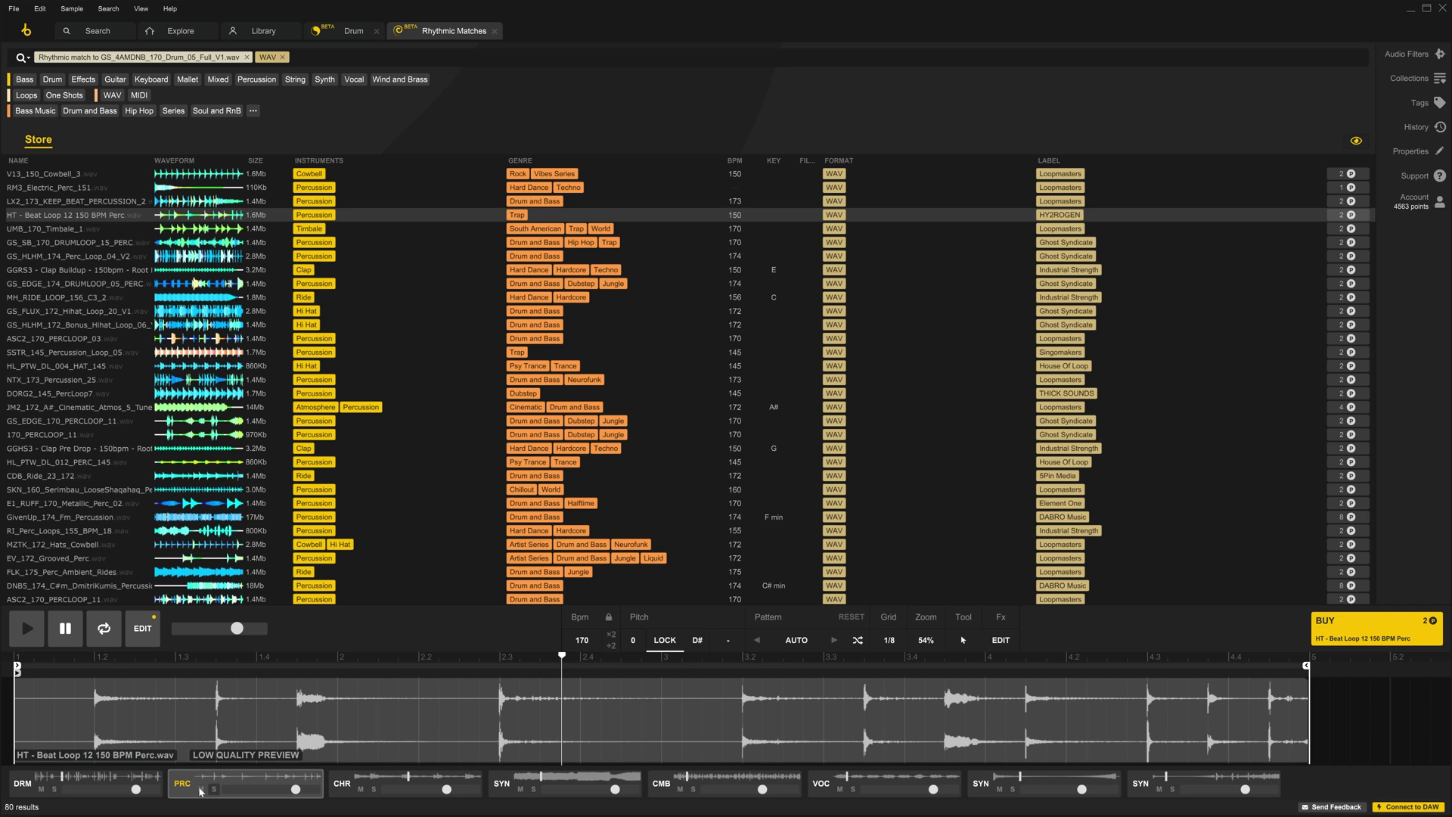
click(214, 788)
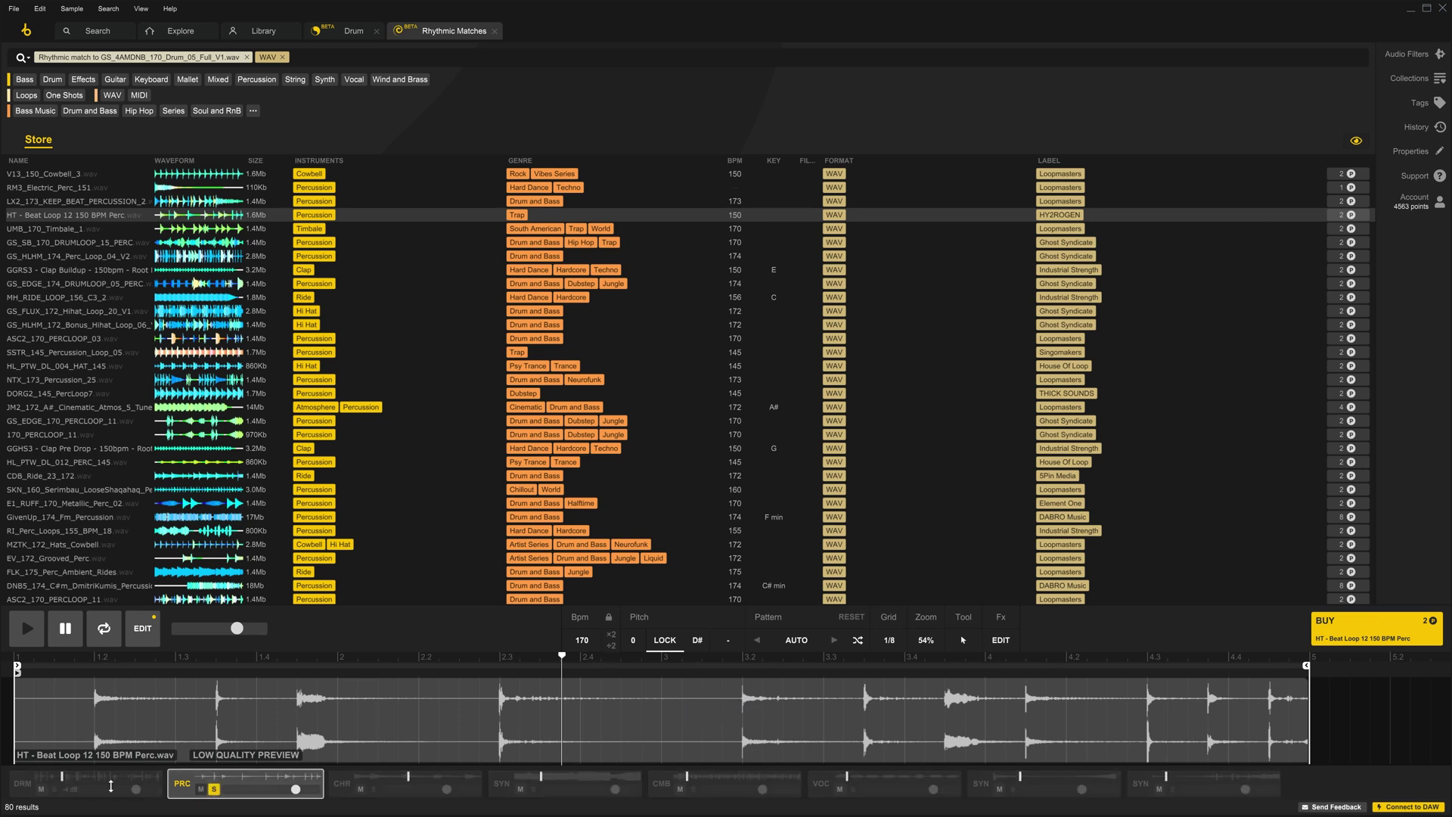
click(55, 789)
click(213, 789)
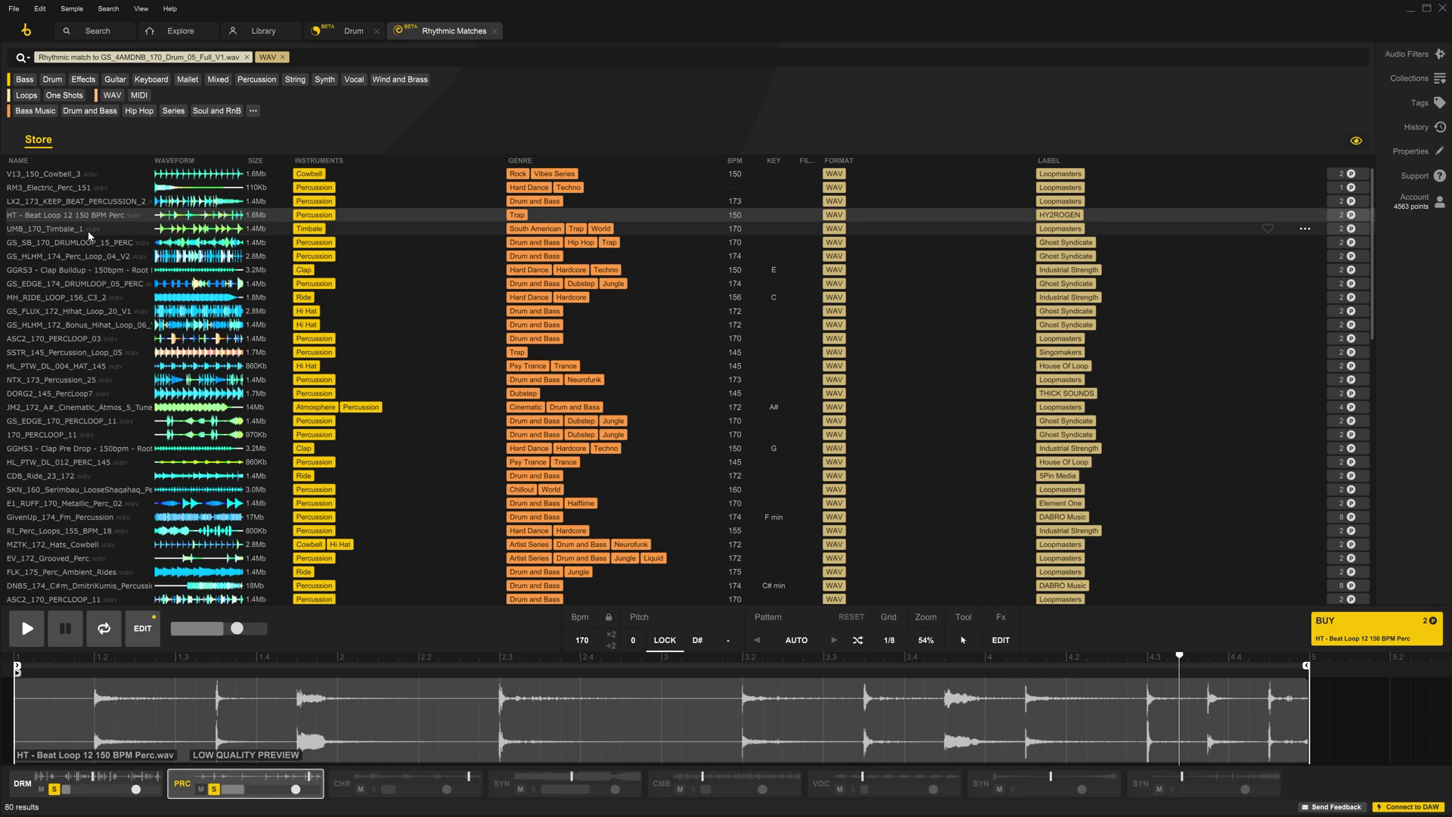
Audition the ASC2_170_PERCLOOP_03 and NTX_173_Percussion_25 percussion loops against the drums.
click(101, 338)
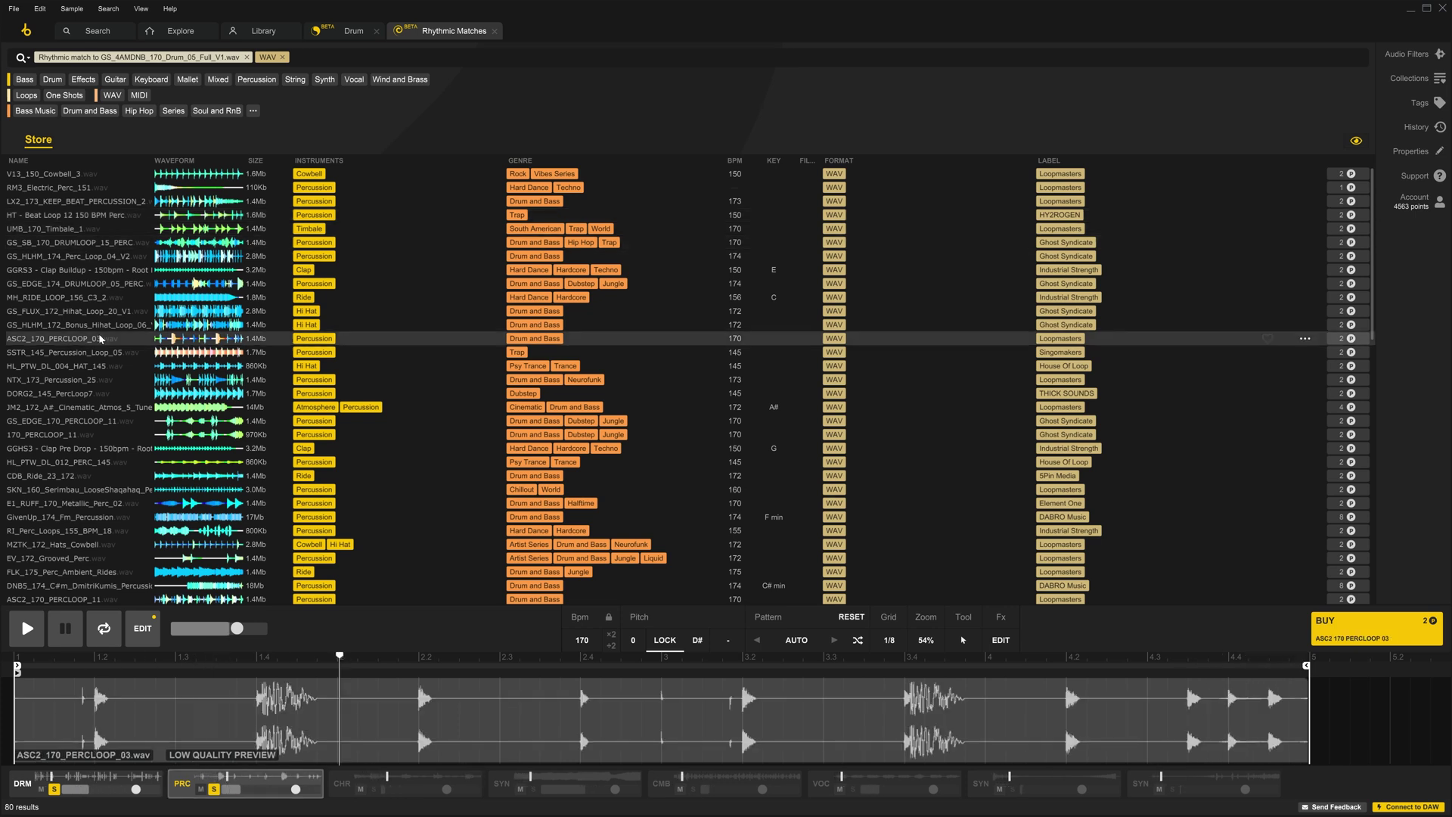
click(98, 380)
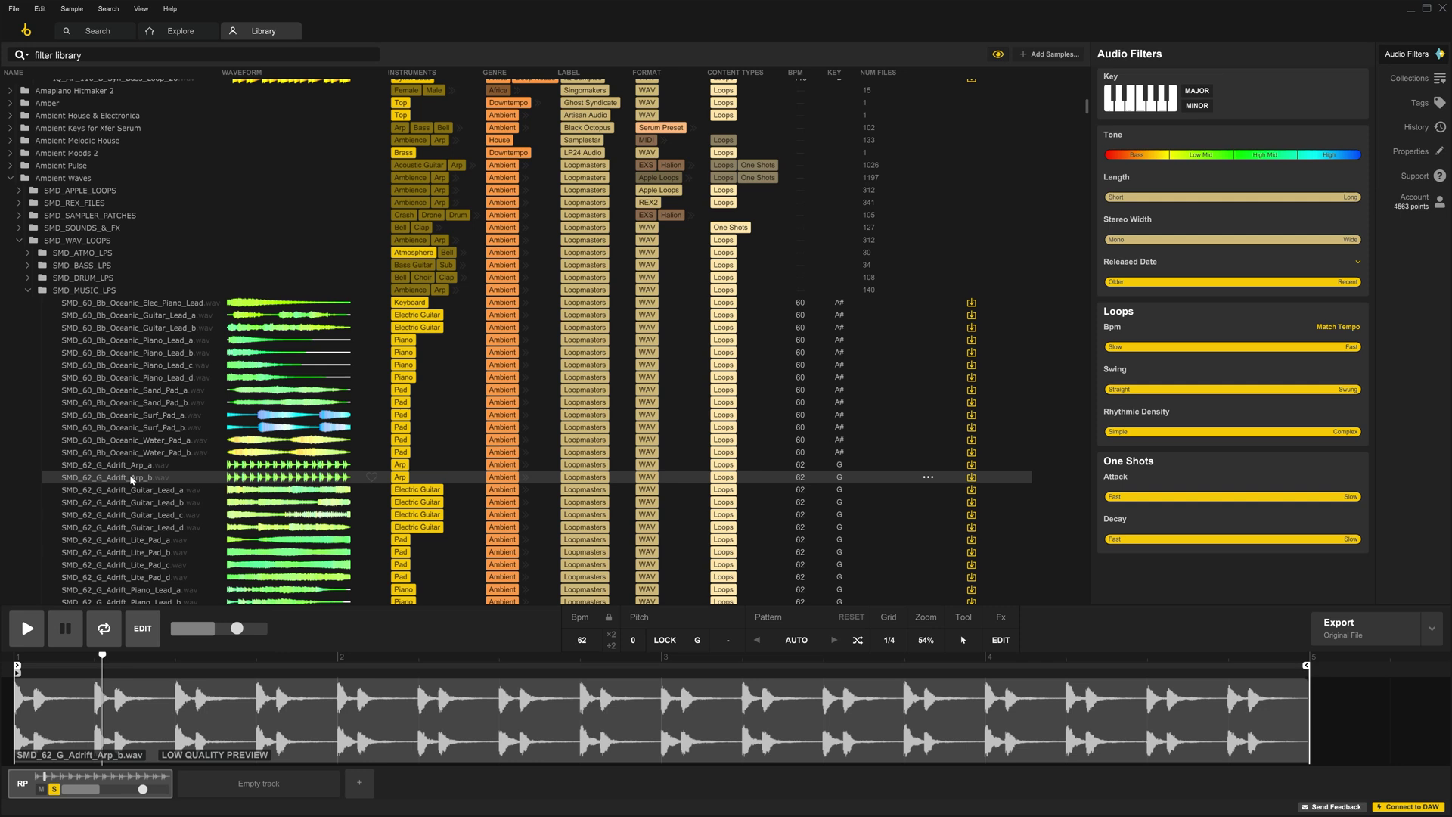
Run Find harmonic matches on SMD_62_G_Adrift_Arp_b and load the DIS_115_G_Kit_5_Horns_02 horn loop.
right_click(130, 478)
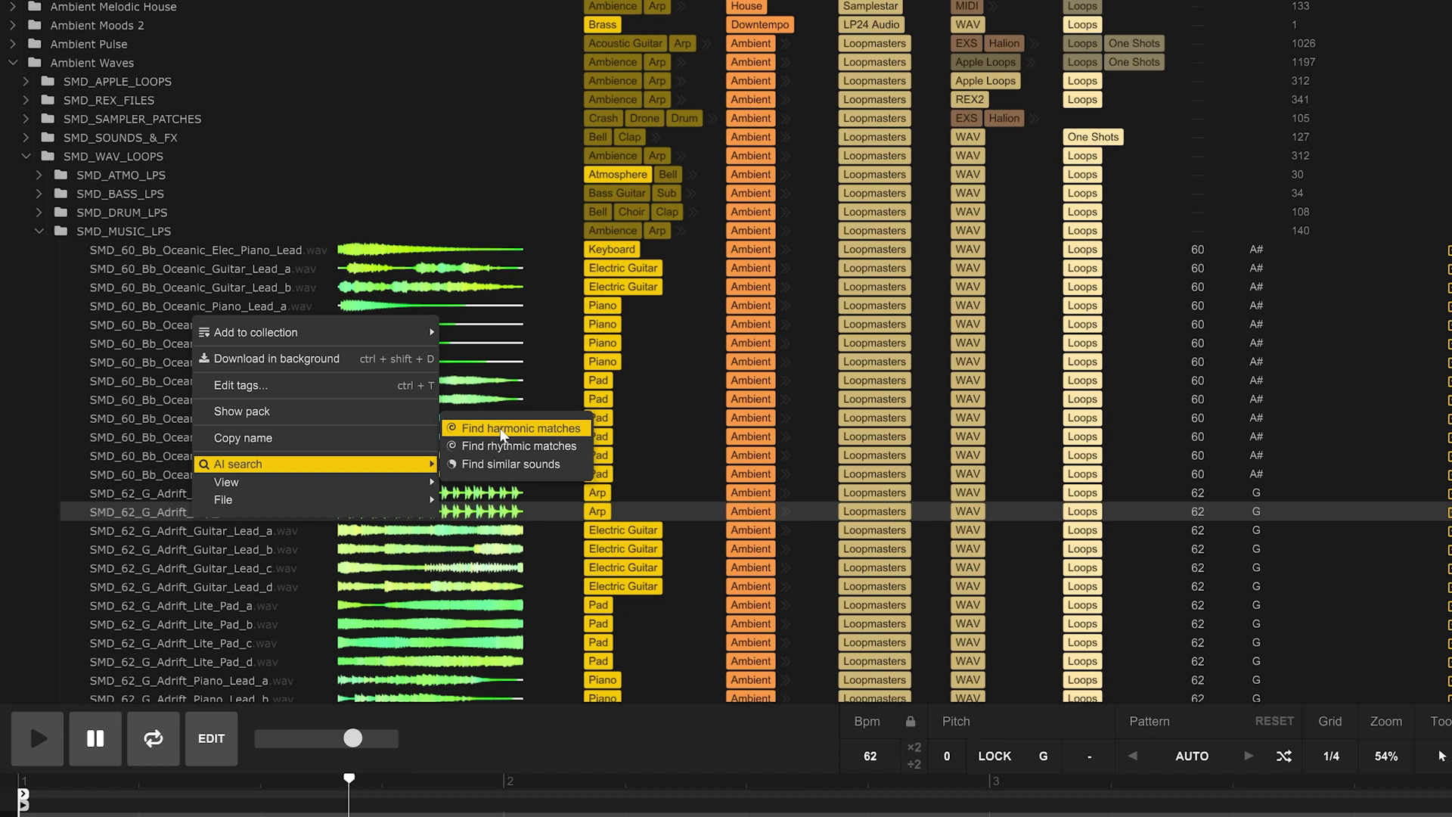
click(503, 429)
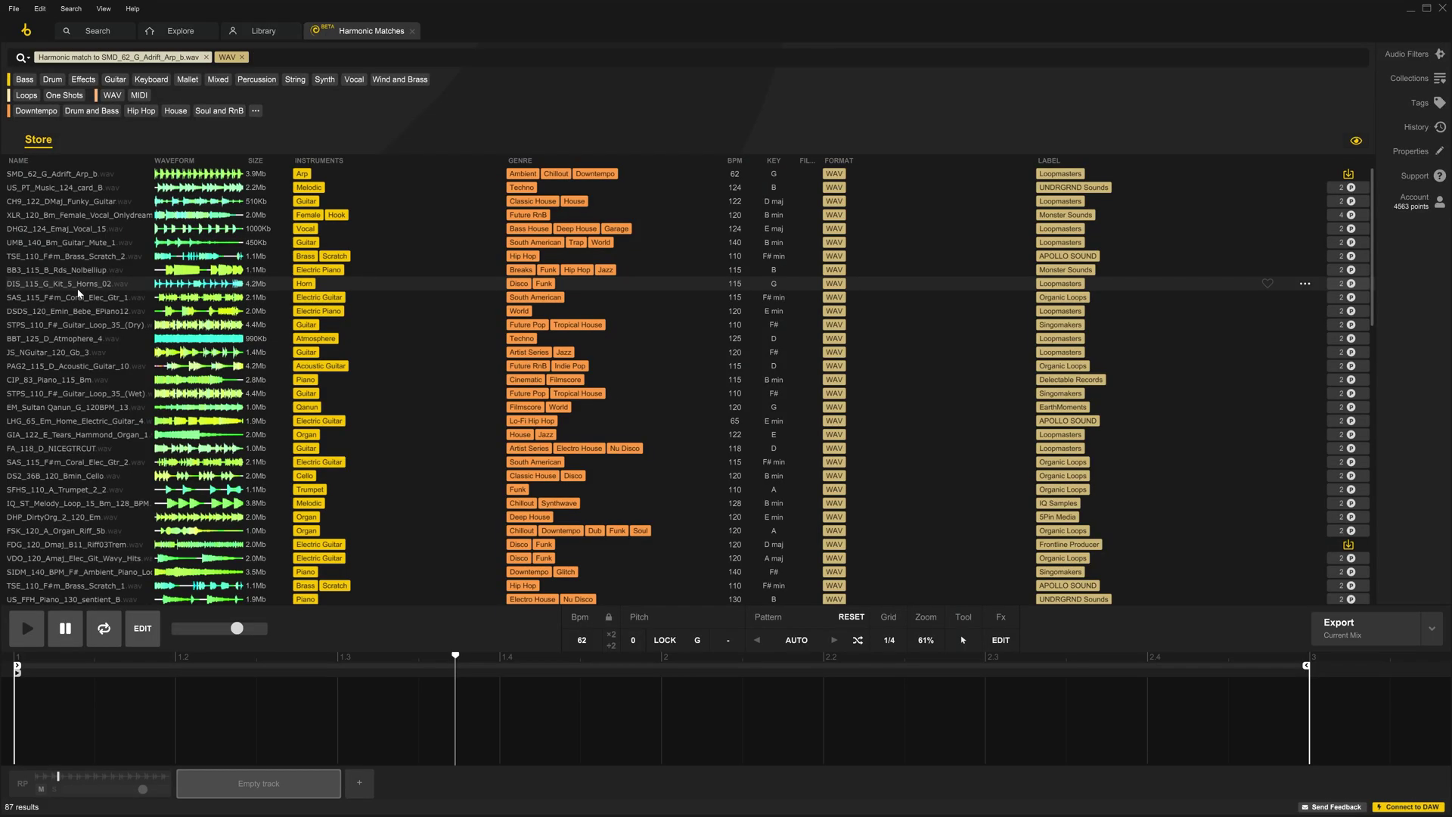
click(77, 288)
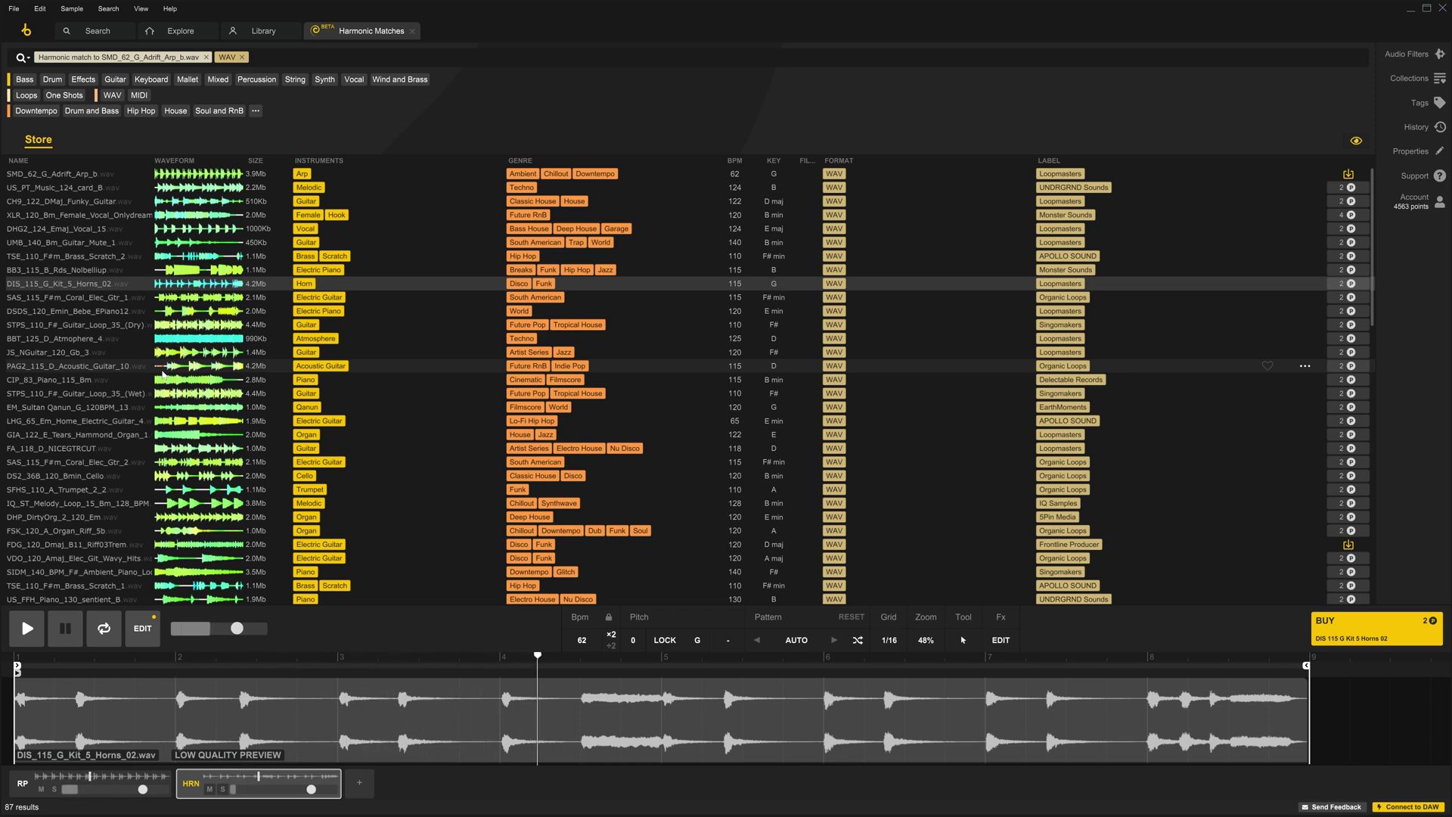
Toggle tempo/key lock and audition FA_118_D_NICEGTRCUT and FDG_120_Dmaj_B11_Riff03Trem guitar loops with the arp.
key(space)
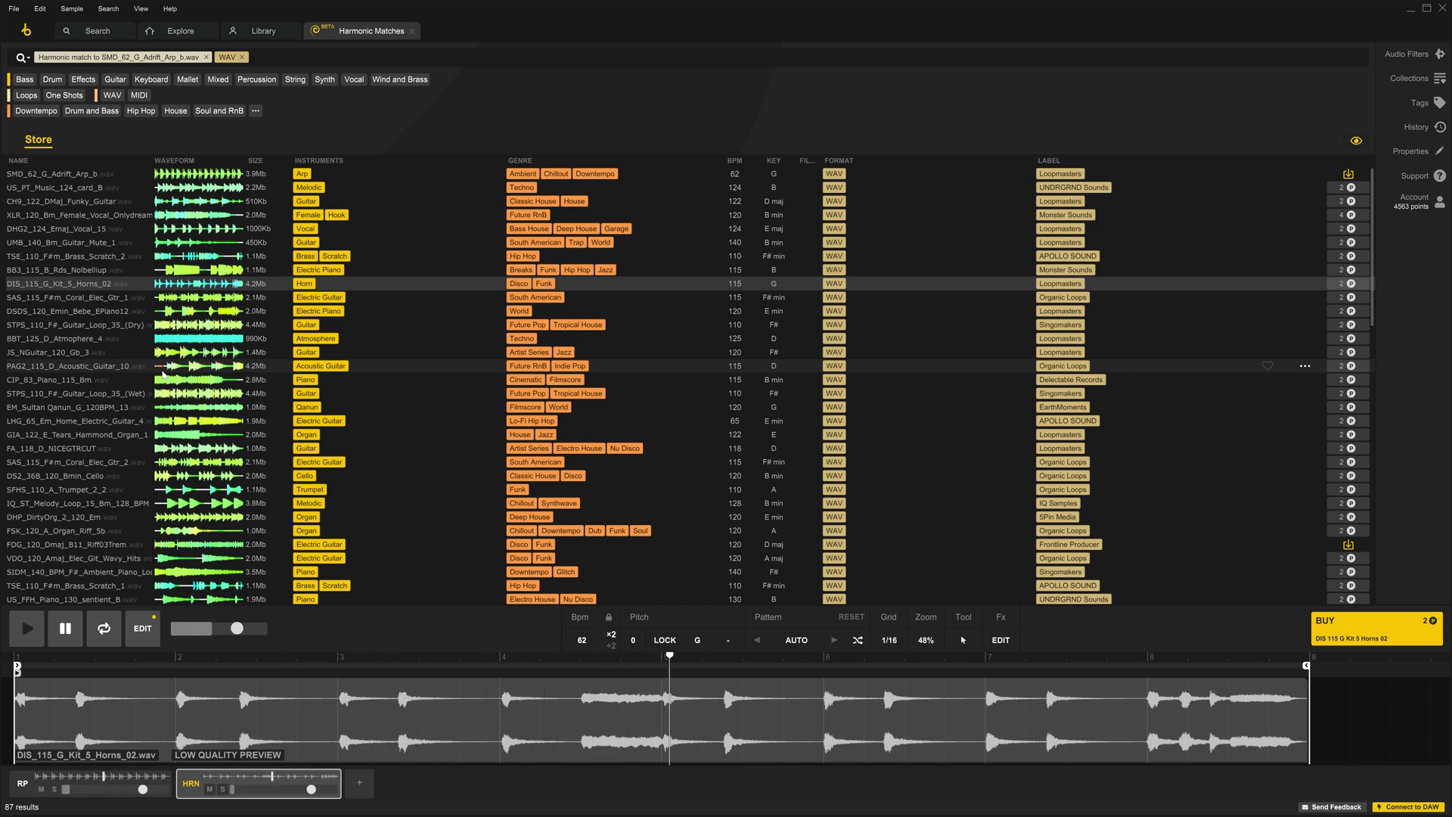
click(665, 638)
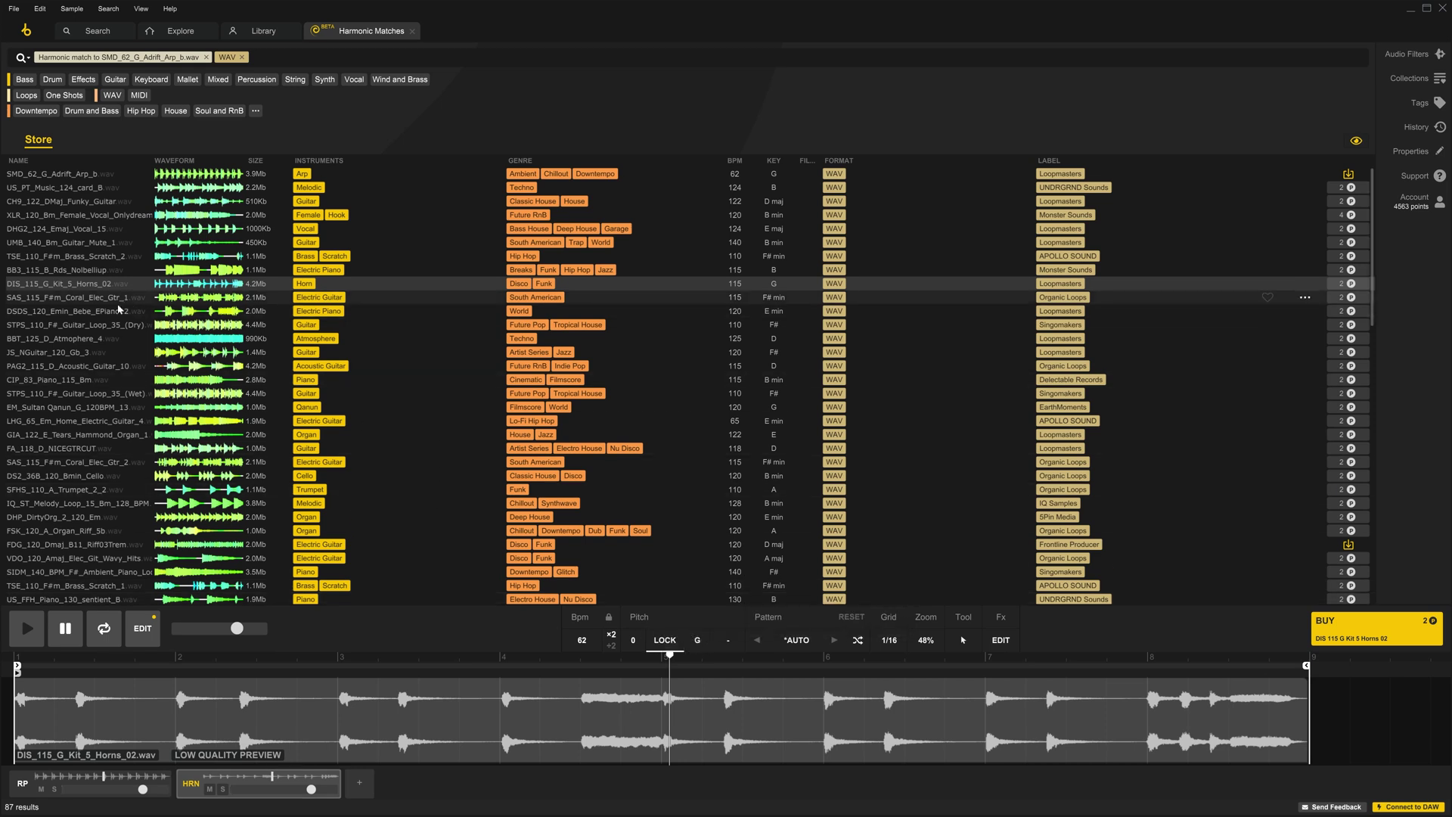
click(99, 447)
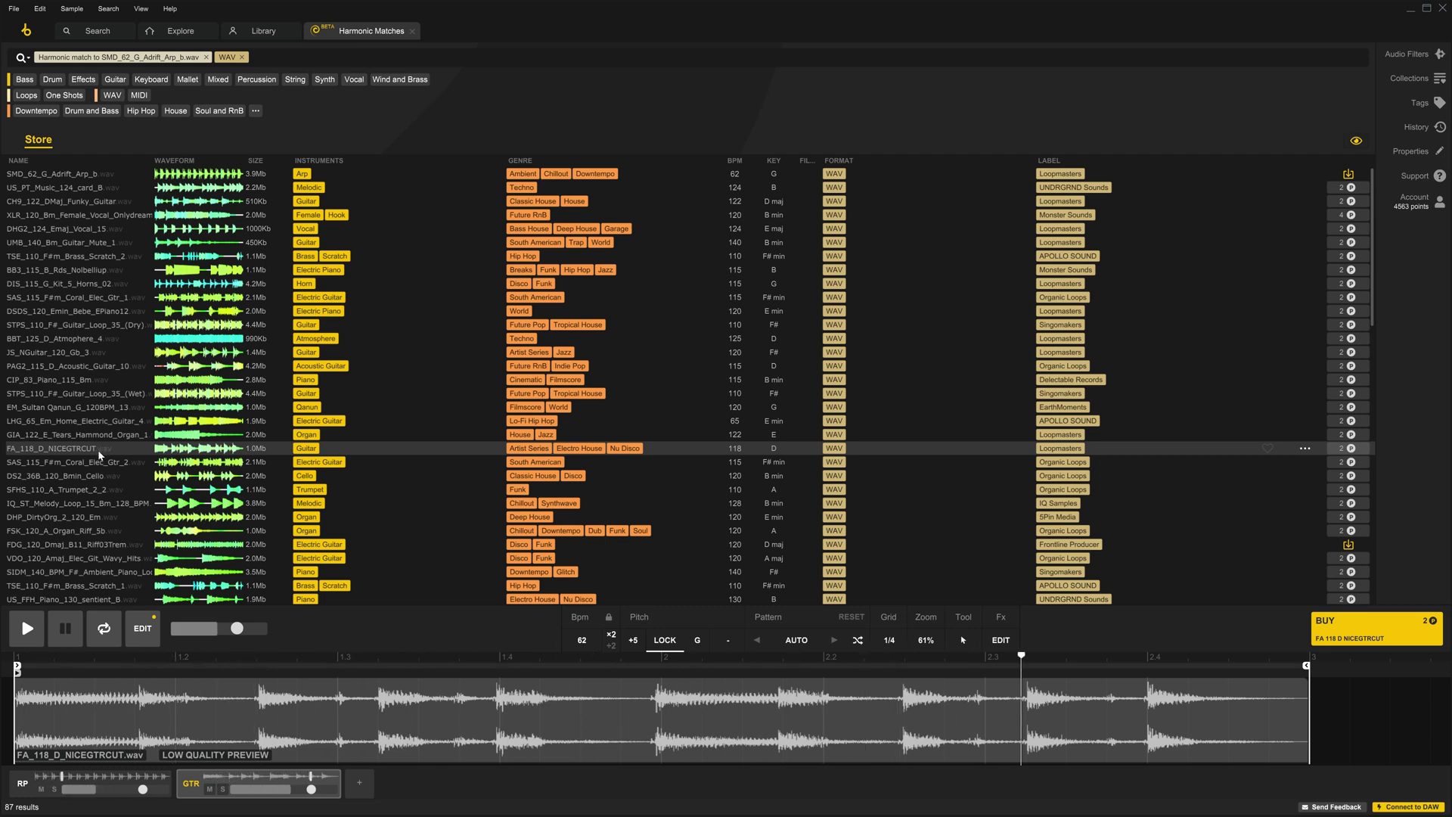
click(69, 545)
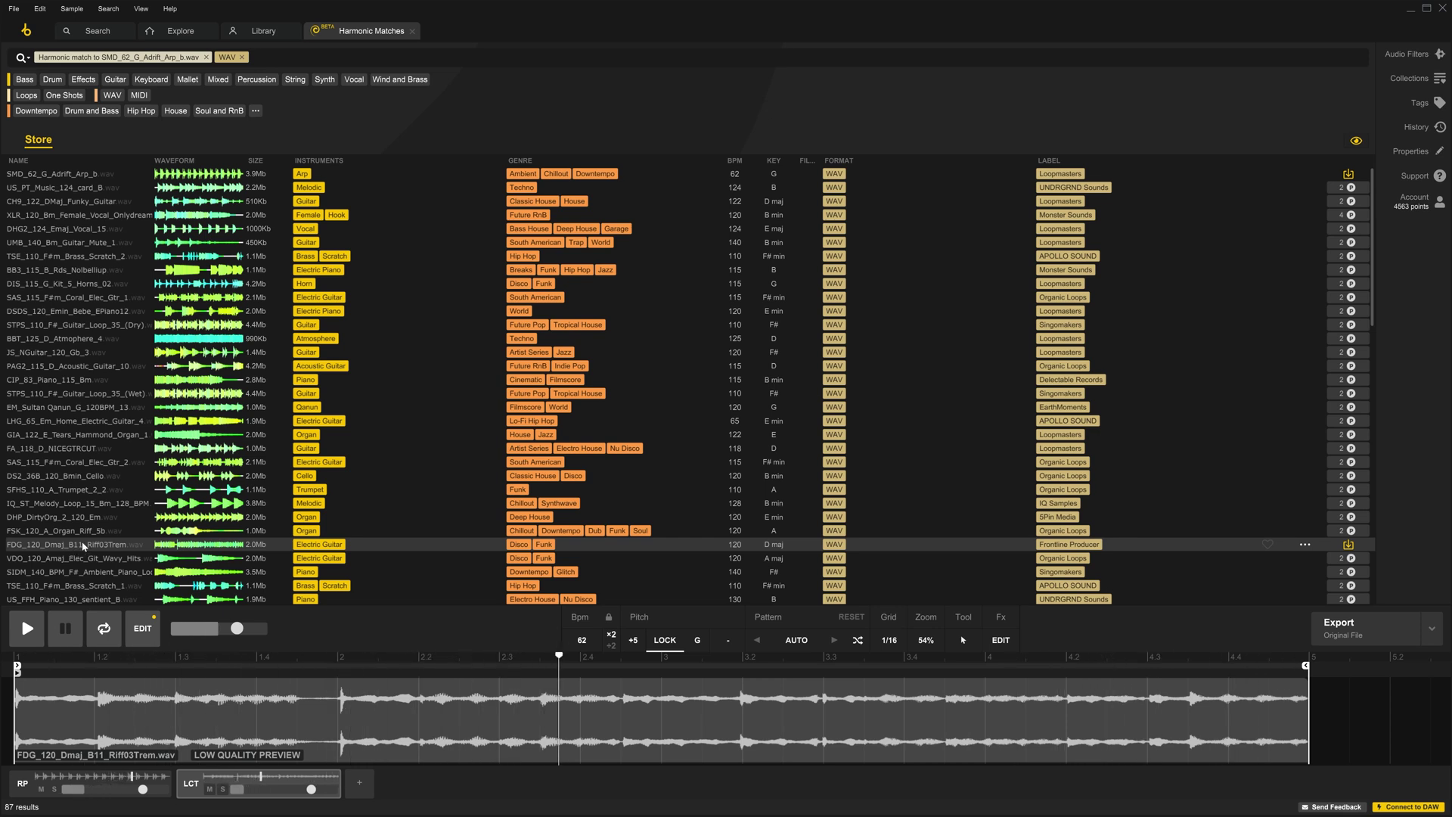
key(space)
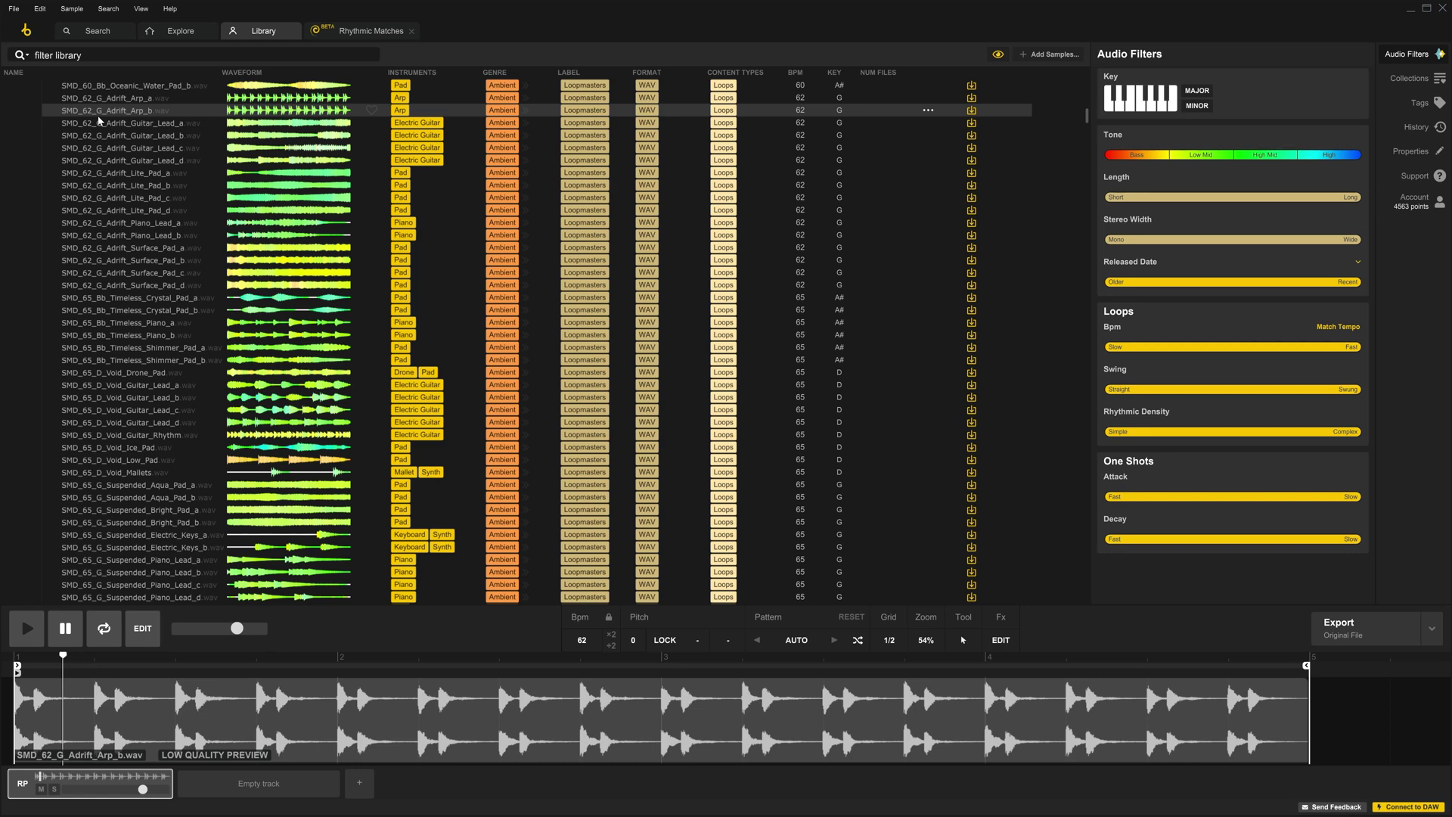
Run Find harmonic matches on the arp, then audition JS_NGuitar_120_Gb_3 and DIS_115_G_Kit_5_Horns_02.
right_click(98, 118)
mouse_move(195, 312)
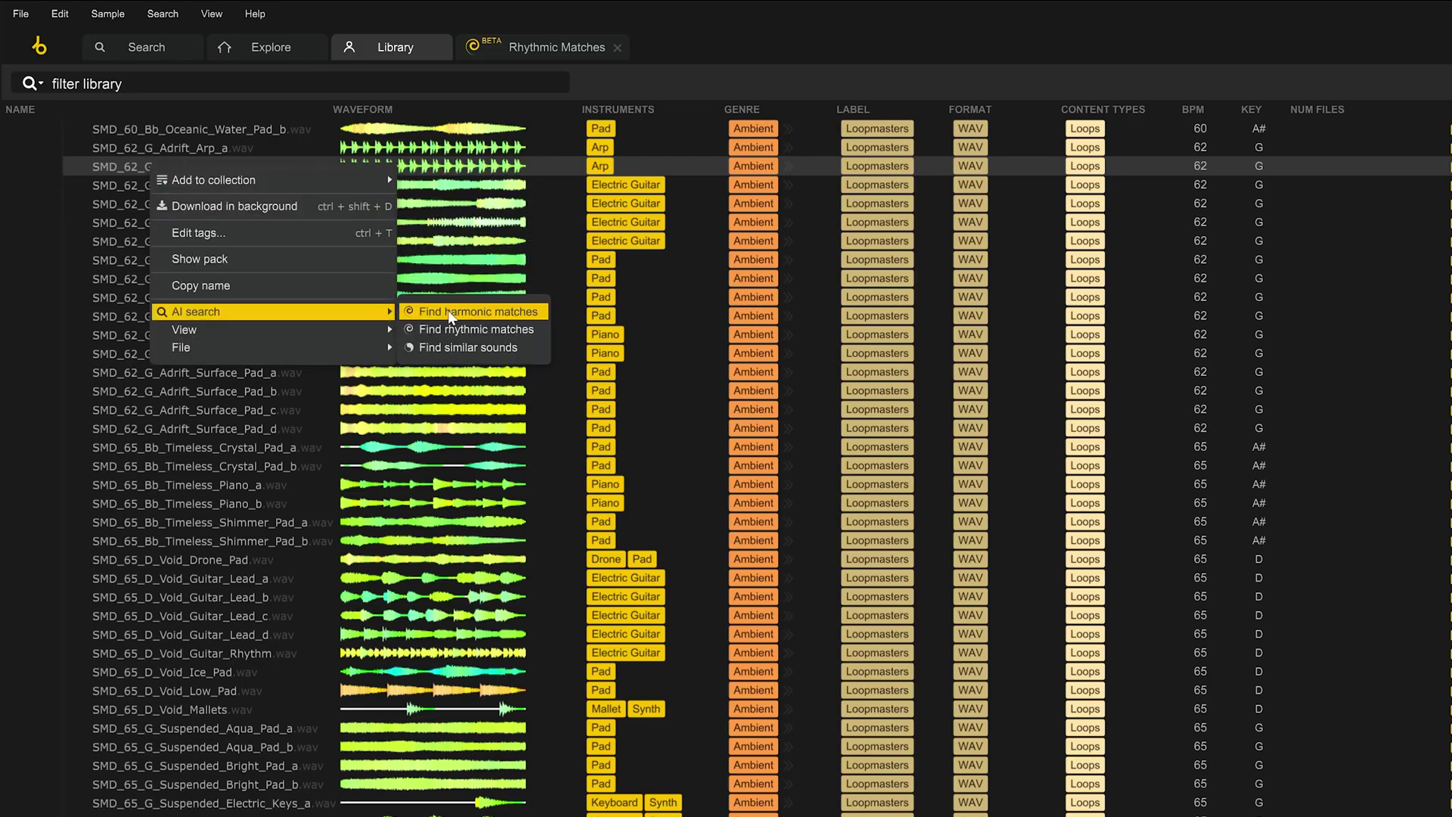
click(447, 311)
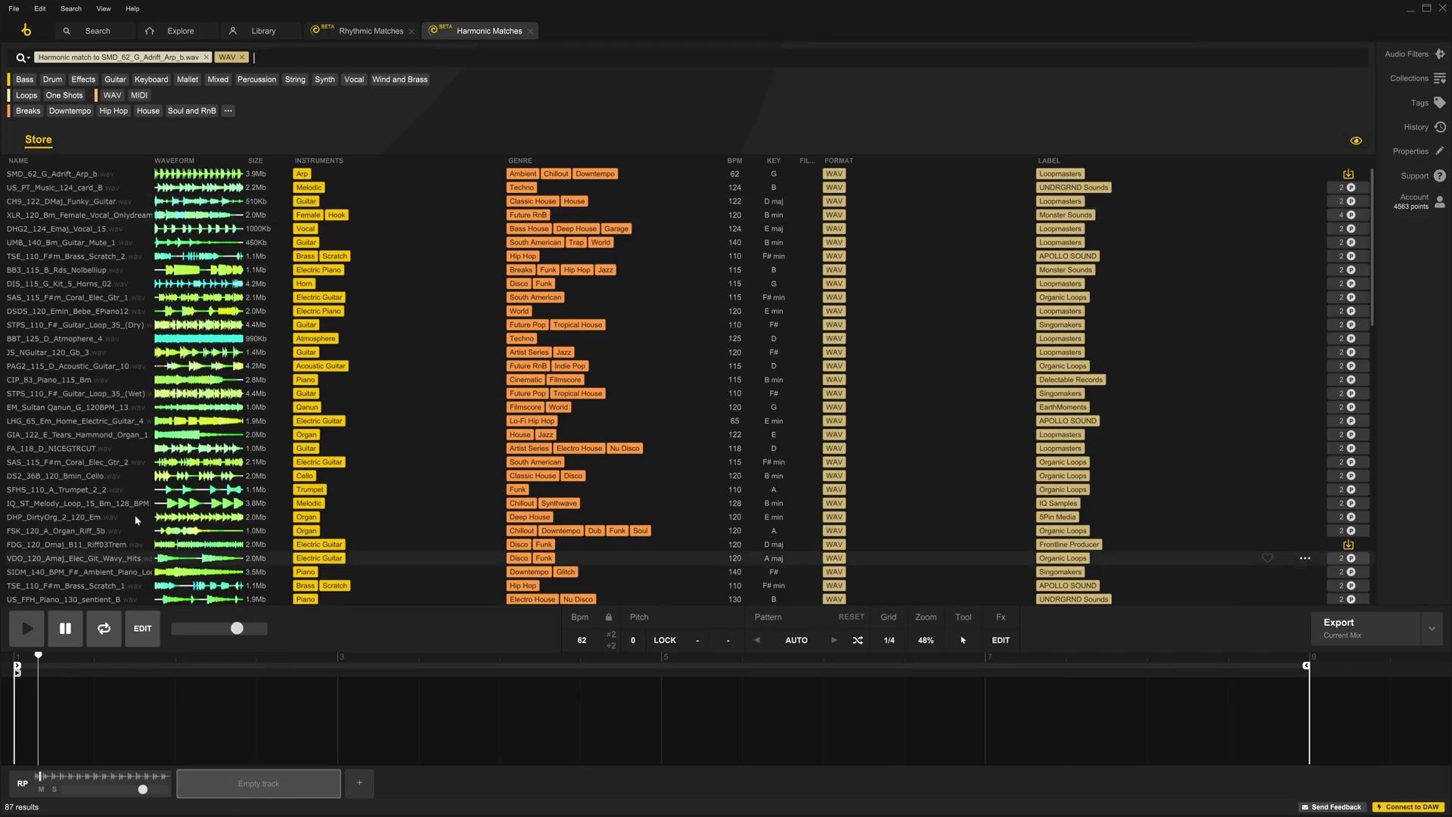
click(99, 353)
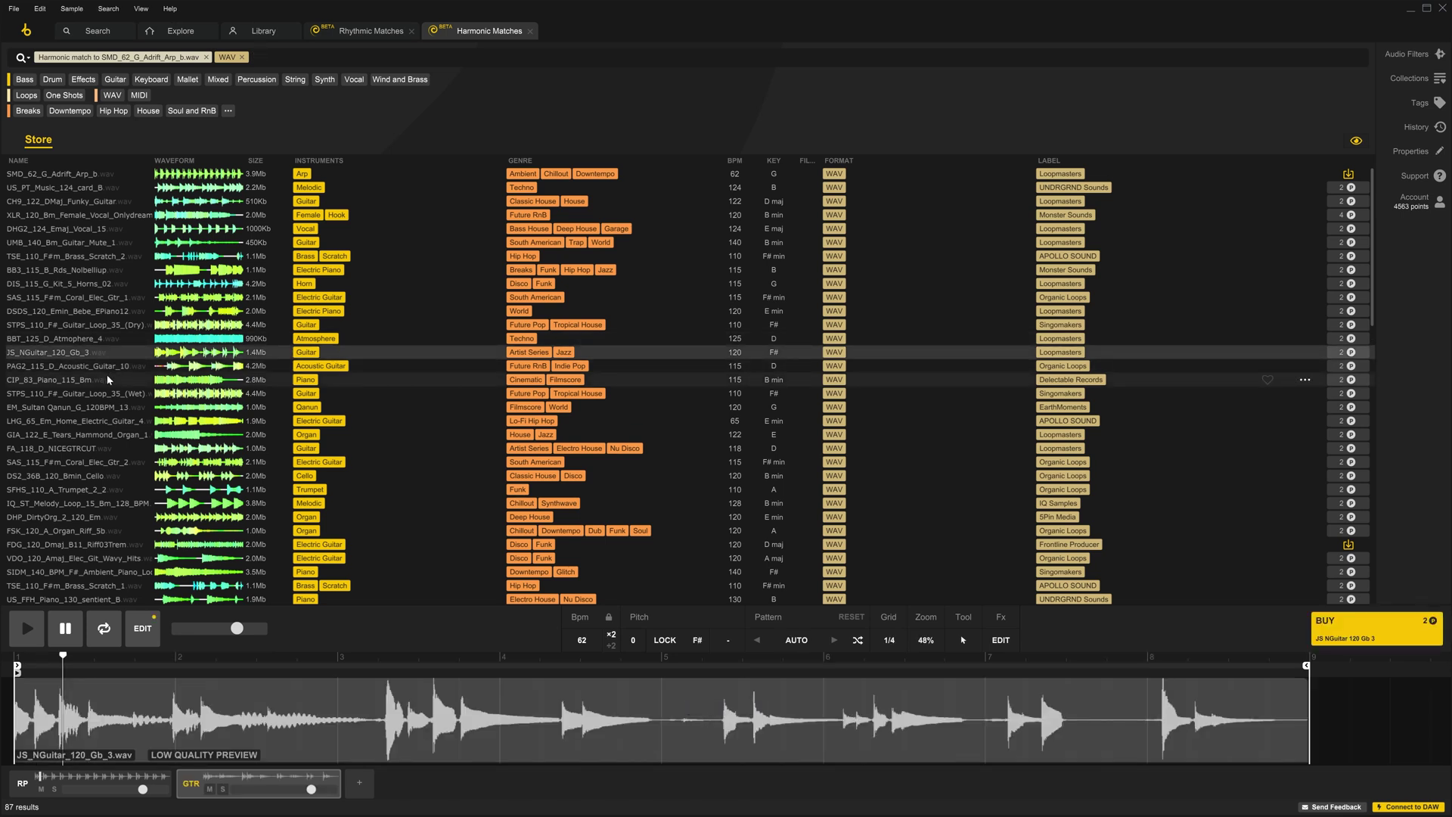
click(112, 284)
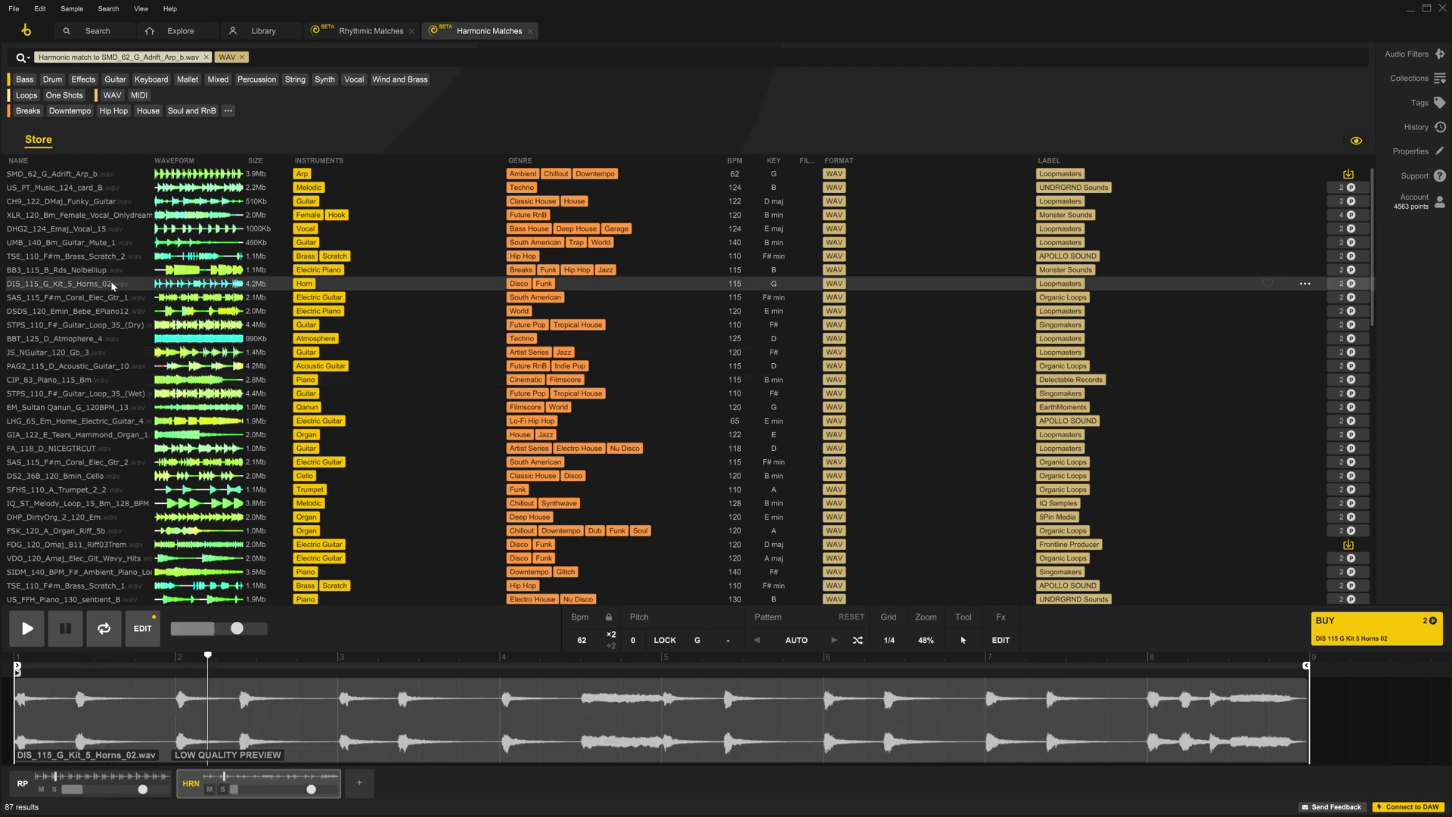
Filter matches to Guitar loops in key G and load SFD_116_Gm_Verb_Twang_Guitar as a third track.
click(115, 80)
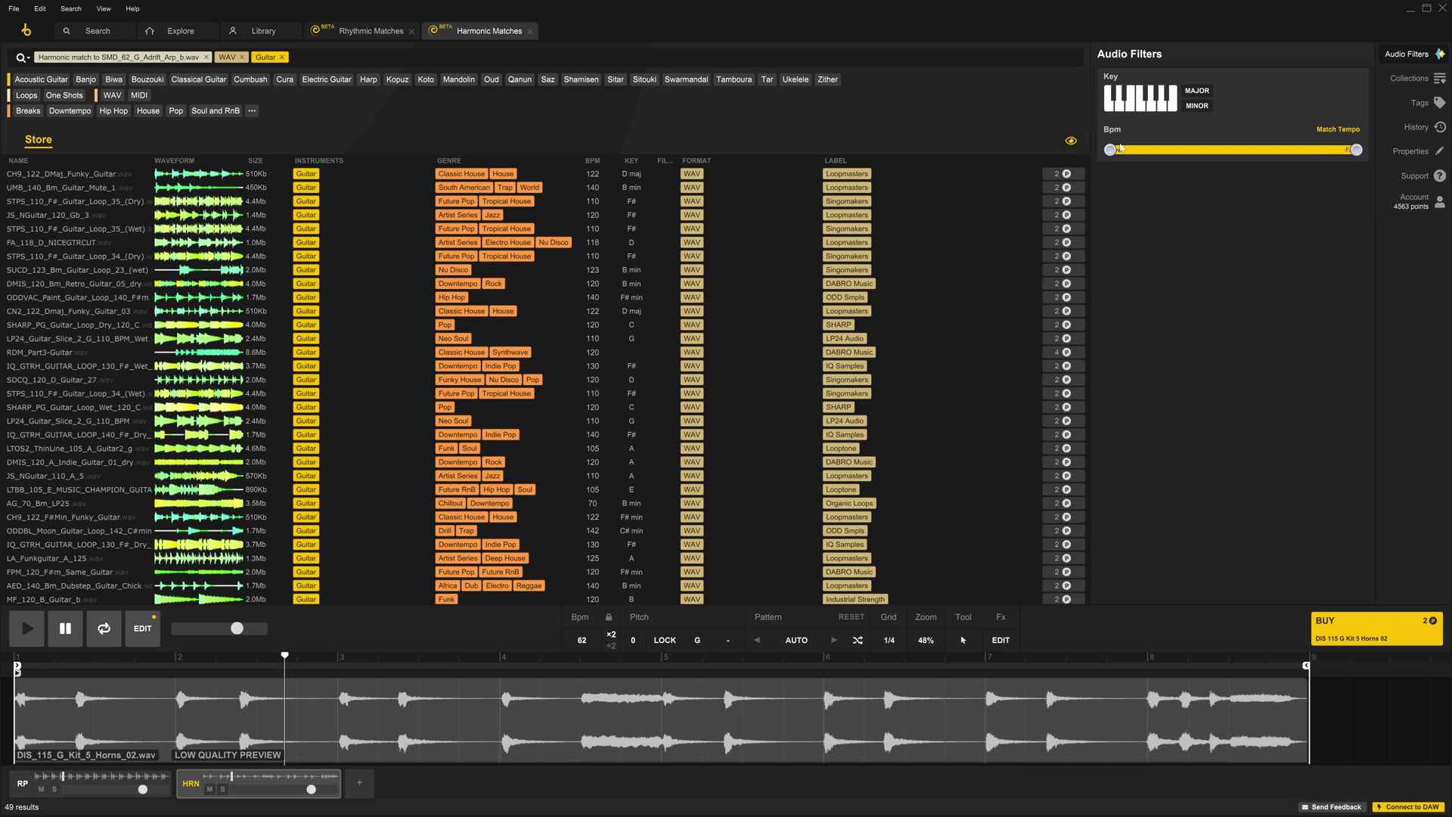
click(1141, 110)
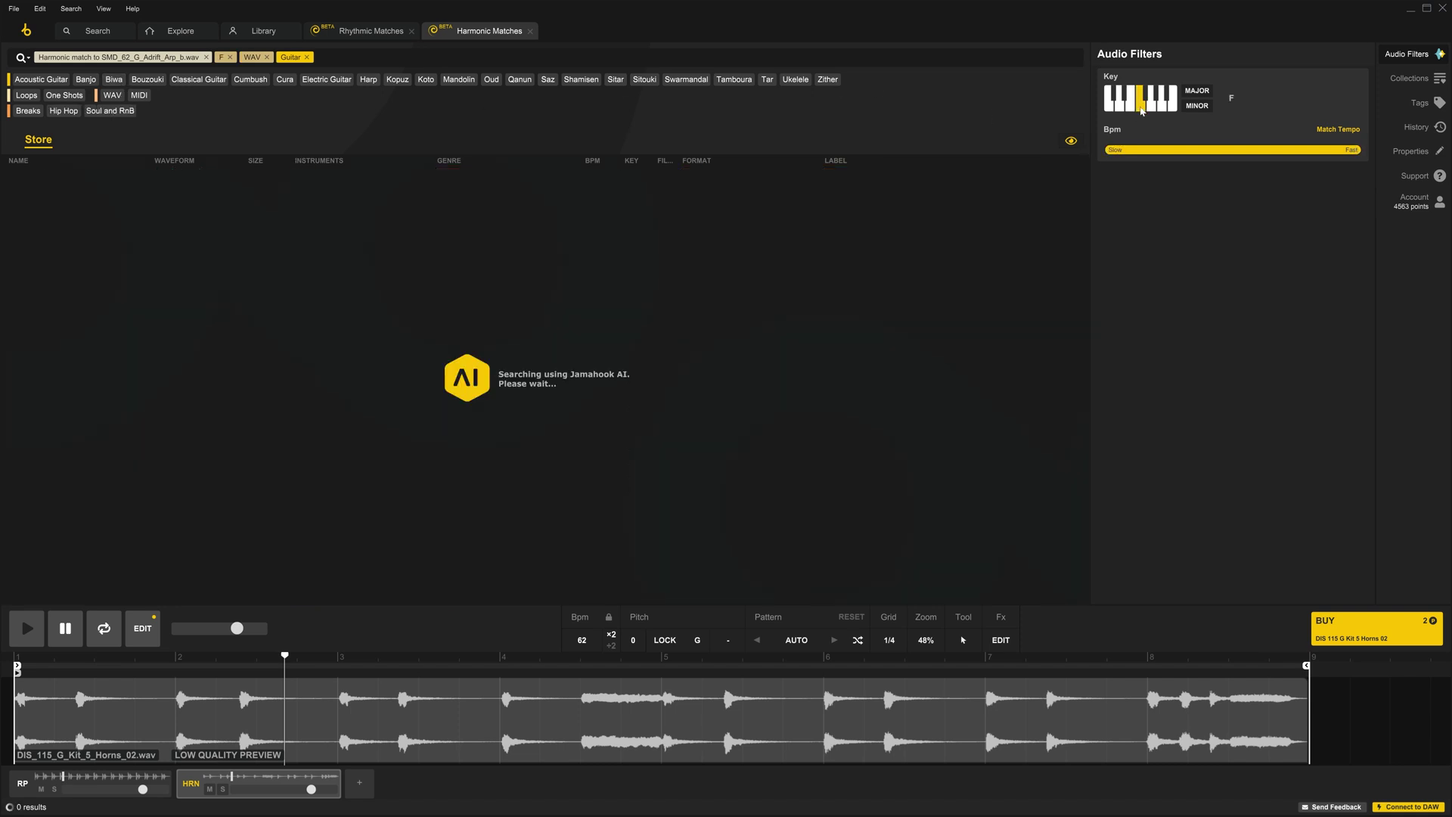
click(116, 489)
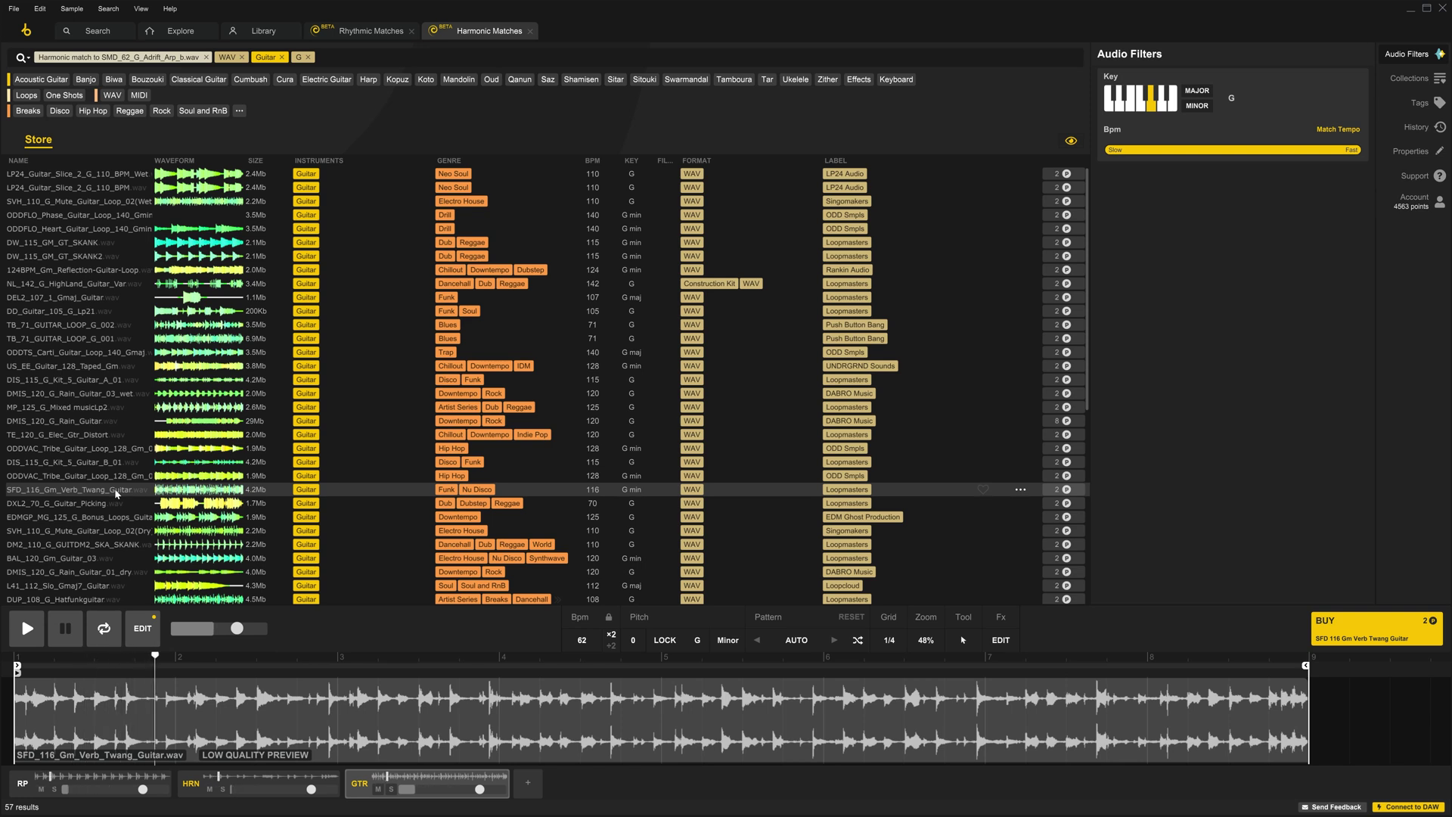